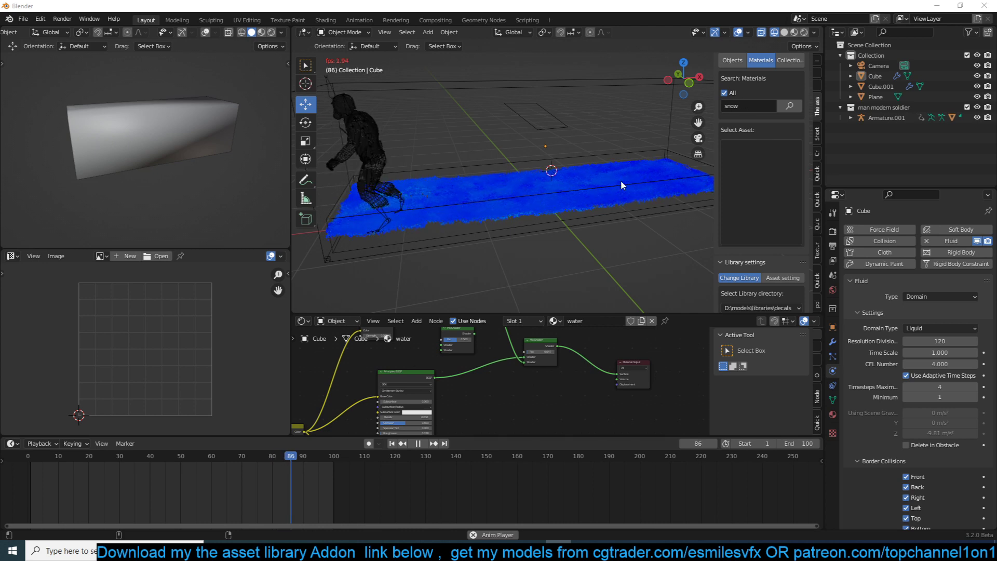
Replay the baked fluid simulation from the start to review the soldier walking through the domain.
{"action": "left_click", "coordinate": [547, 195]}
{"action": "key", "text": "space"}
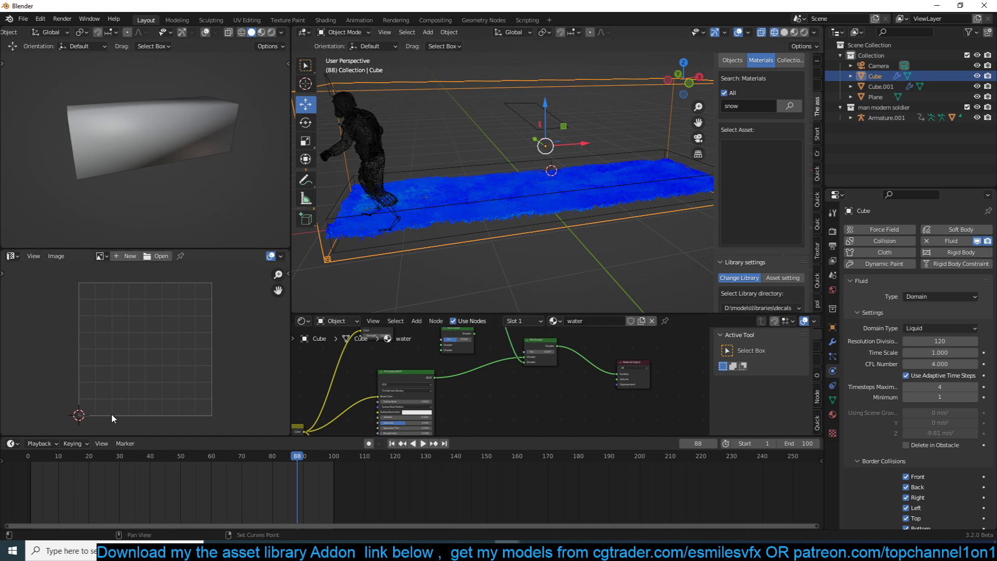
{"action": "left_click", "coordinate": [26, 476]}
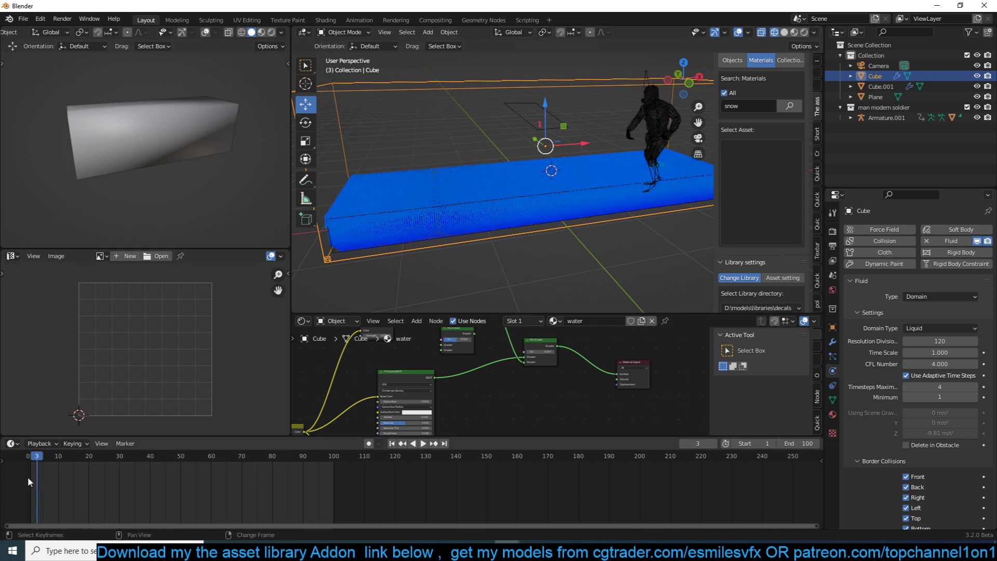
{"action": "middle_click_drag", "start_coordinate": [441, 233], "coordinate": [568, 163]}
{"action": "key", "text": "space"}
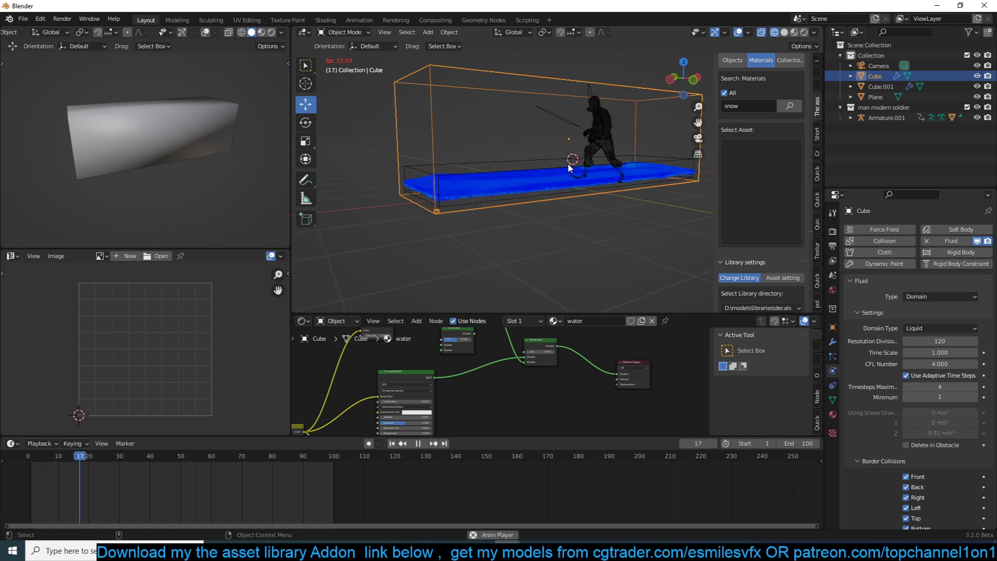
{"action": "key", "text": "space"}
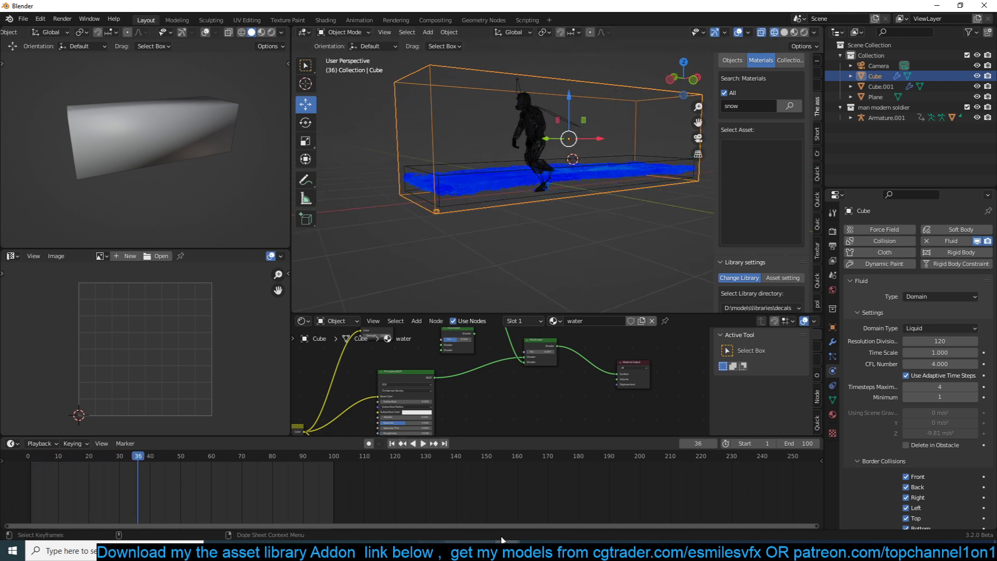
Copy the soldier Ch35 with its armature and paste it into the empty Blender file.
{"action": "mouse_move", "coordinate": [507, 550]}
{"action": "left_click", "coordinate": [472, 510]}
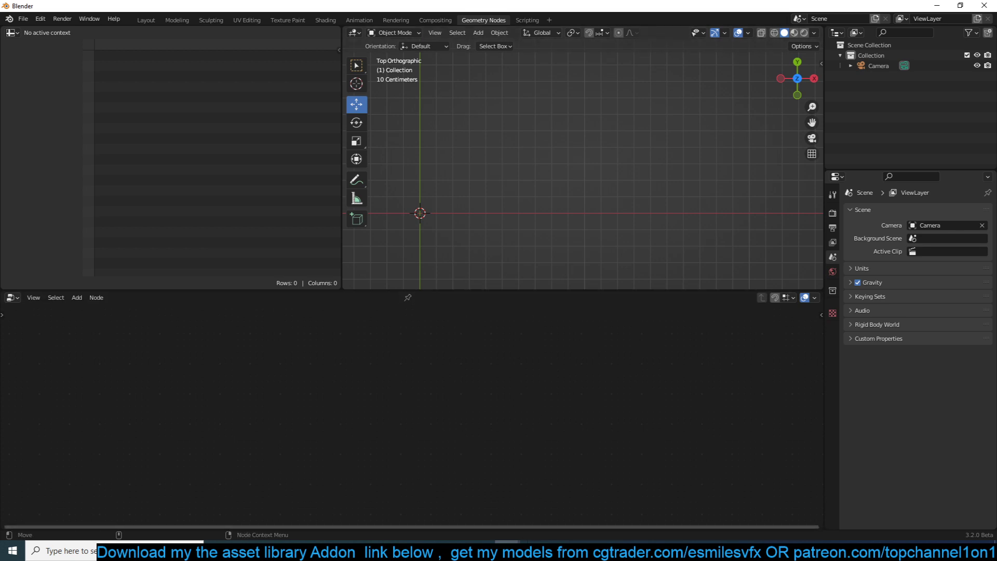
{"action": "left_click", "coordinate": [545, 501]}
{"action": "left_click", "coordinate": [524, 130]}
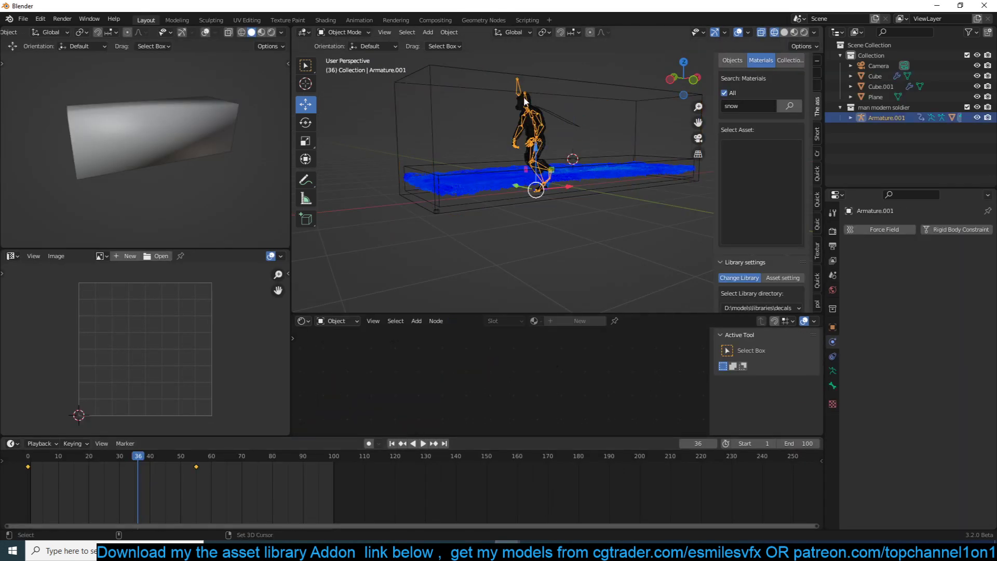
{"action": "key", "text": "ctrl+c"}
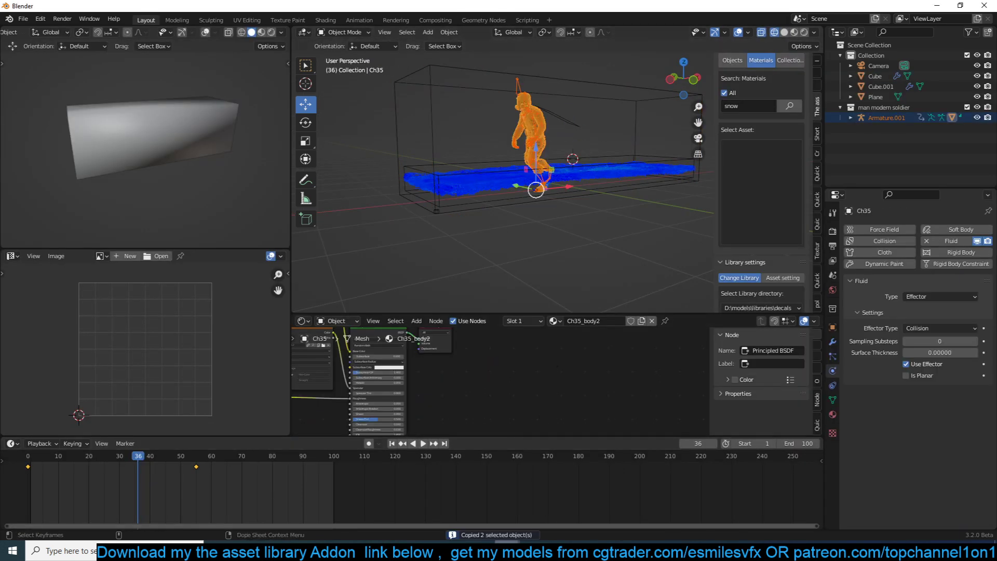
{"action": "mouse_move", "coordinate": [507, 550]}
{"action": "left_click", "coordinate": [460, 510]}
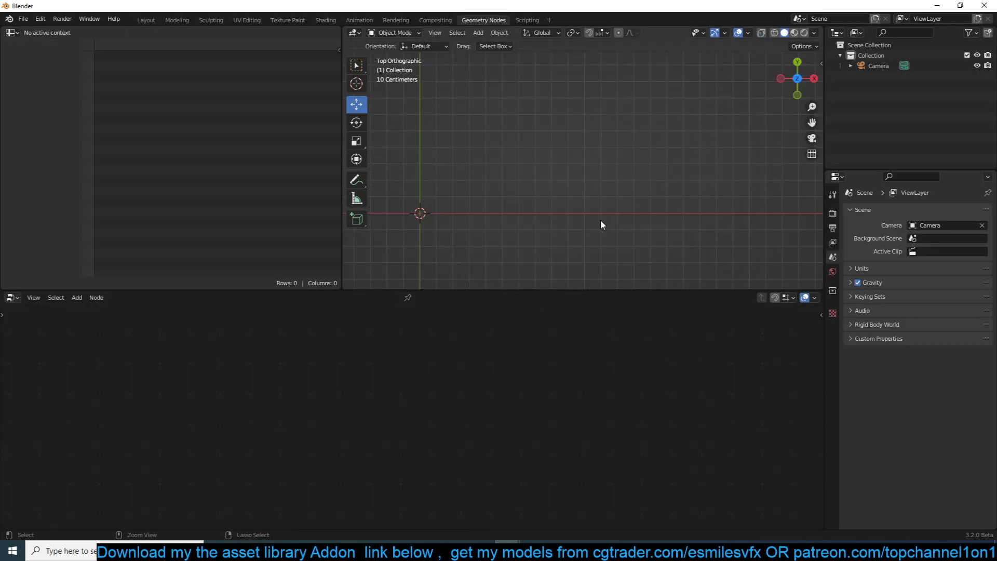
{"action": "key", "text": "ctrl+v"}
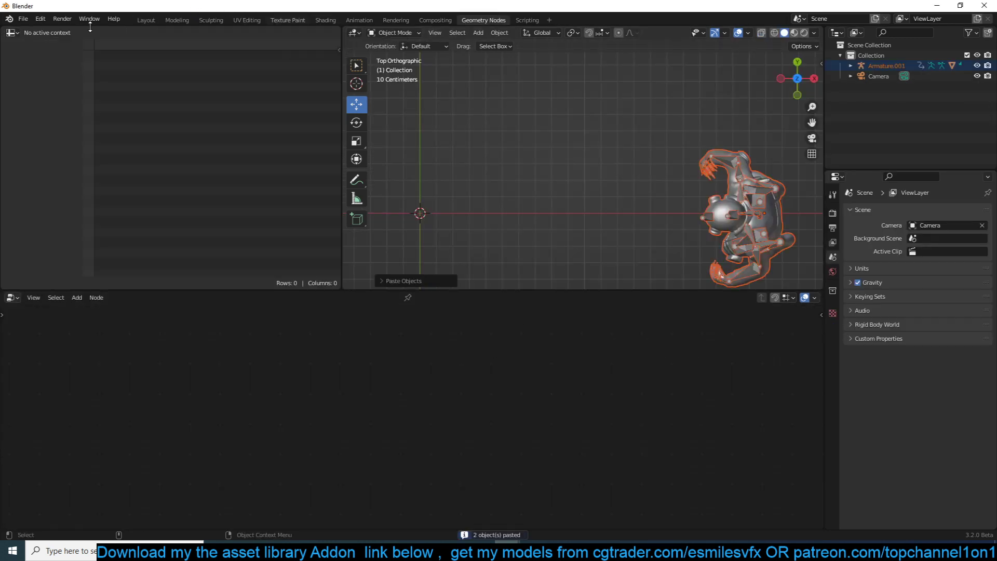
In the Layout workspace, frame the pasted character from the front and inspect it in material preview.
{"action": "left_click", "coordinate": [145, 20]}
{"action": "key", "text": "KP_1"}
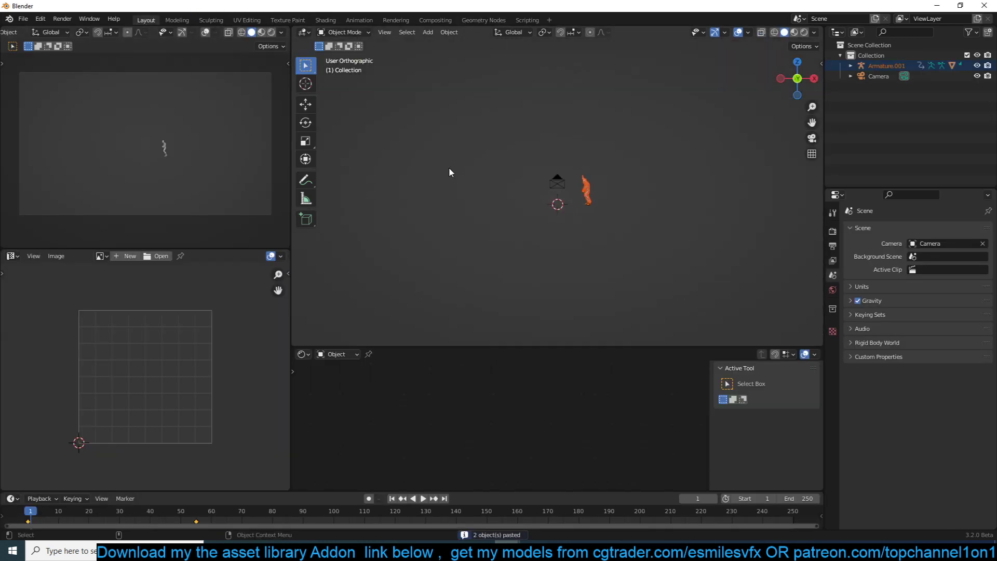
{"action": "key", "text": "KP_Decimal"}
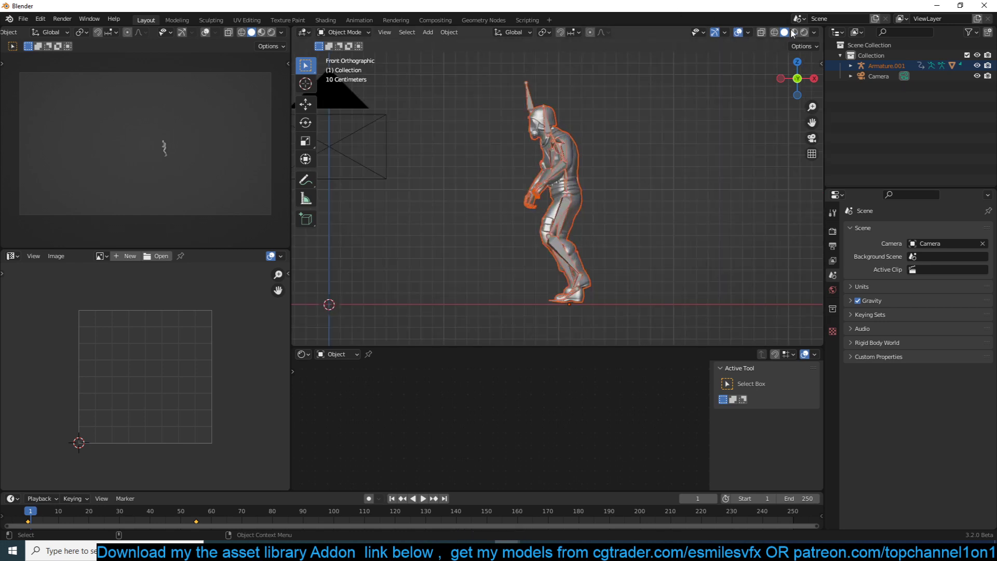
{"action": "key", "text": "z"}
{"action": "left_click", "coordinate": [702, 99]}
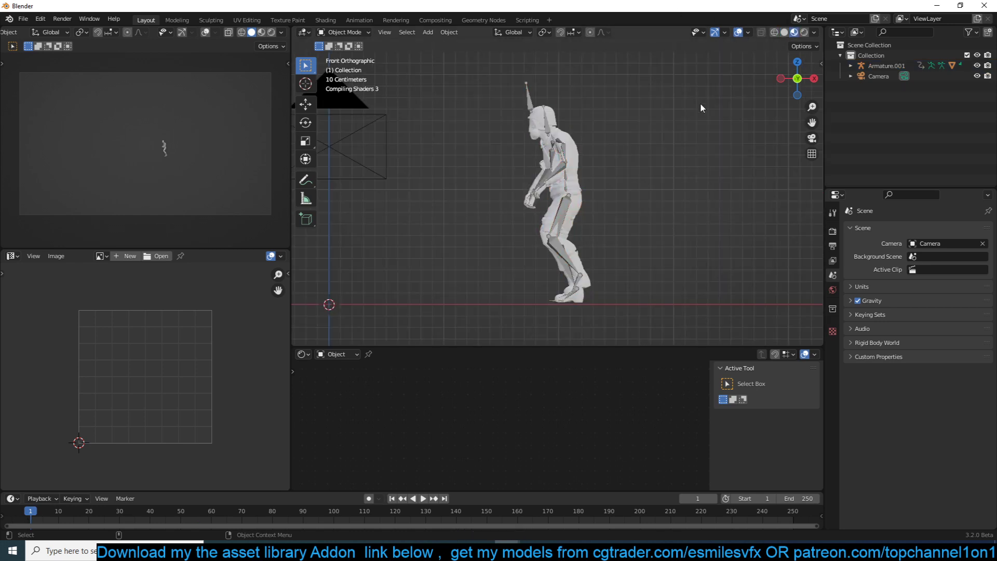
{"action": "middle_click_drag", "start_coordinate": [686, 117], "coordinate": [631, 170]}
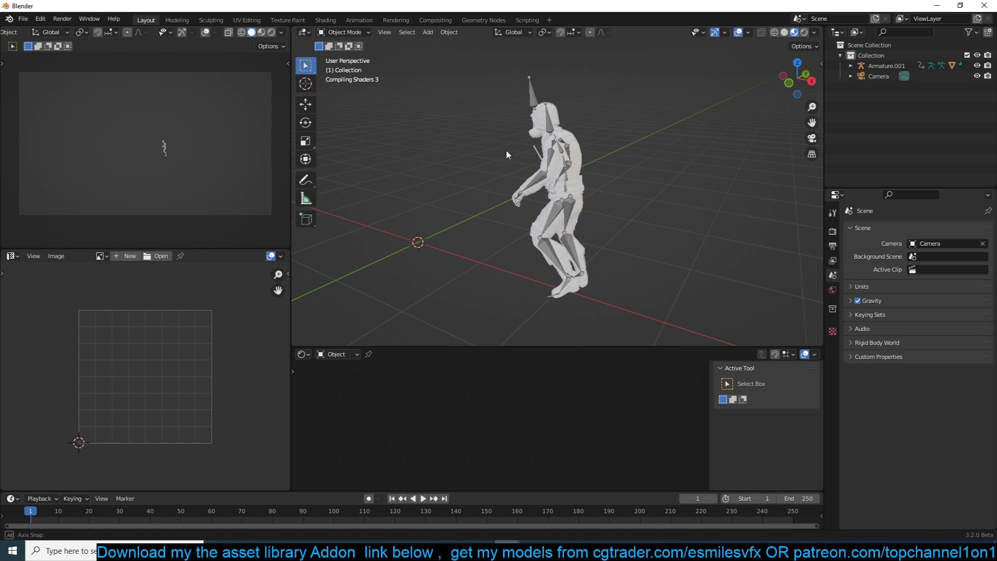
{"action": "middle_click_drag", "start_coordinate": [505, 149], "coordinate": [654, 158]}
{"action": "scroll", "coordinate": [654, 158], "scroll_direction": "up", "scroll_amount": 5}
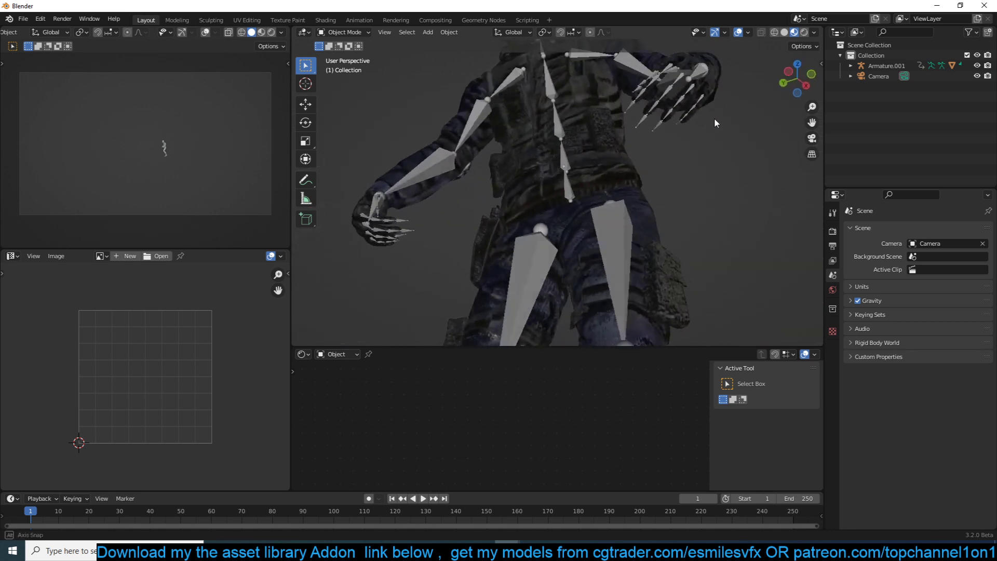
{"action": "middle_click_drag", "start_coordinate": [715, 118], "coordinate": [570, 185]}
{"action": "scroll", "coordinate": [635, 176], "scroll_direction": "down", "scroll_amount": 5}
Switch back to solid shading with random object colours and play the walk animation.
{"action": "key", "text": "z"}
{"action": "key", "text": "6"}
{"action": "middle_click_drag", "start_coordinate": [621, 129], "coordinate": [644, 114]}
{"action": "key", "text": "q"}
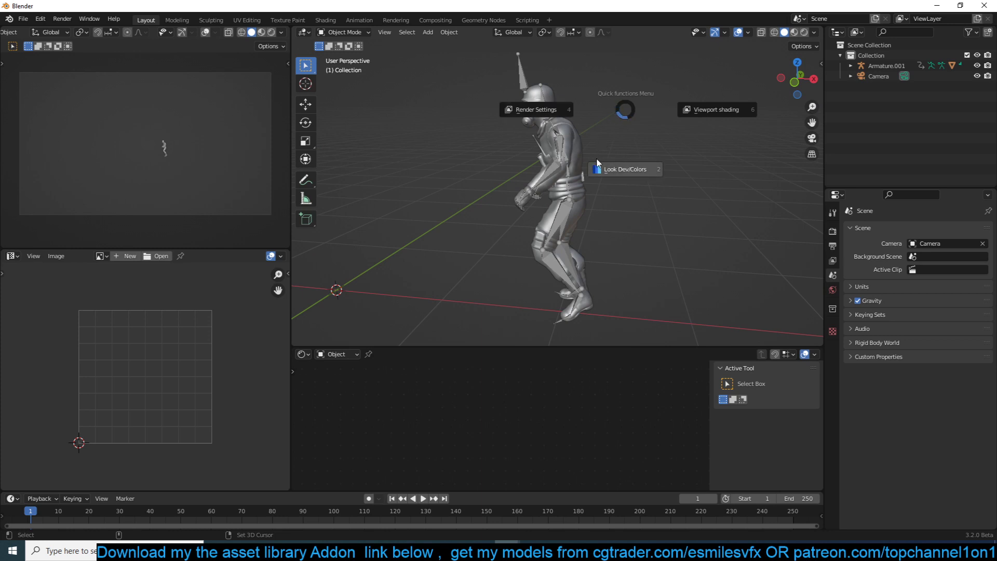
{"action": "key", "text": "Escape"}
{"action": "left_click", "coordinate": [577, 157]}
{"action": "key", "text": "q"}
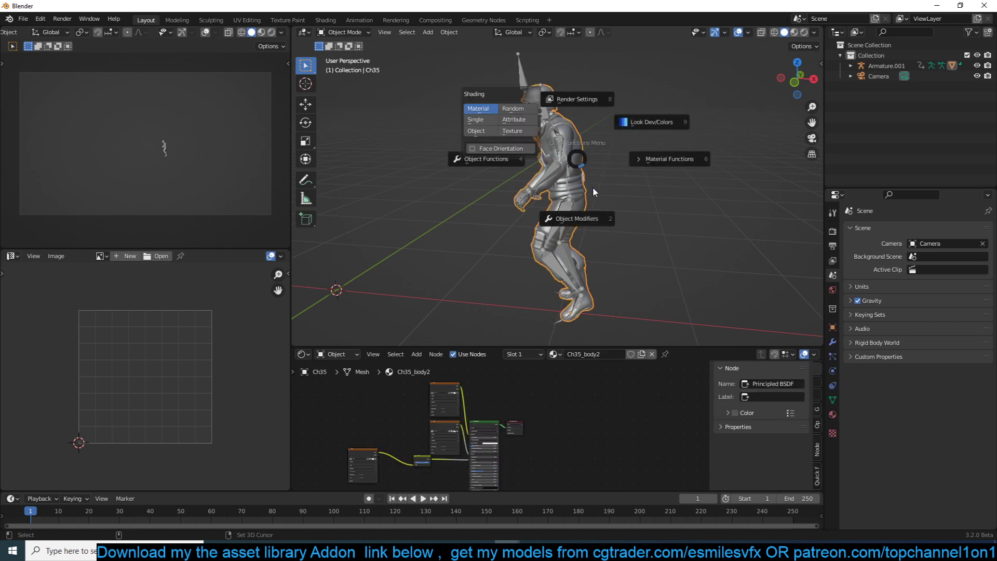
{"action": "left_click", "coordinate": [509, 110]}
{"action": "key", "text": "space"}
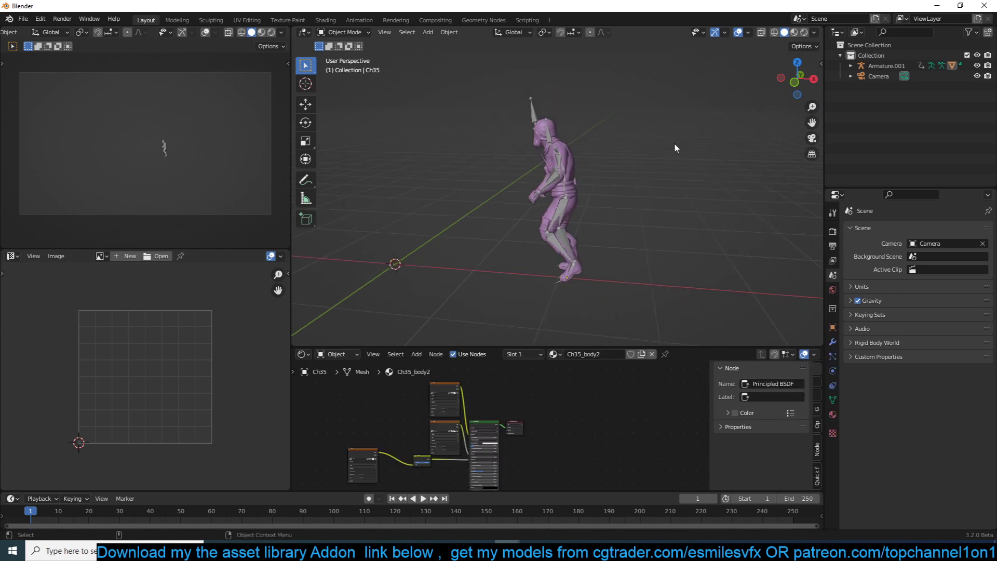
Stop playback and add a cube mesh, deleting an accidentally added circle first.
{"action": "key", "text": "Escape"}
{"action": "left_click", "coordinate": [553, 182]}
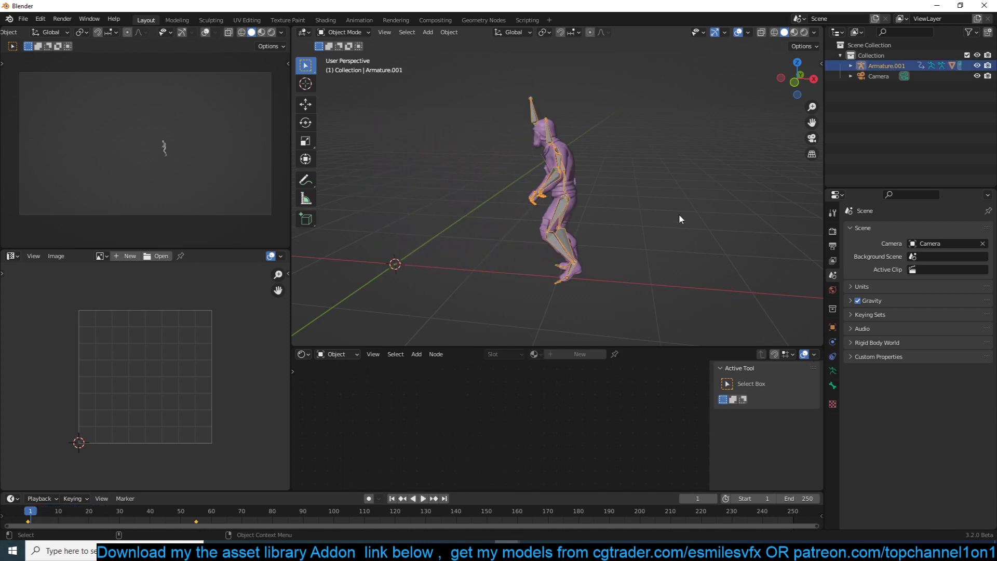
{"action": "left_click", "coordinate": [546, 209]}
{"action": "scroll", "coordinate": [571, 218], "scroll_direction": "down", "scroll_amount": 5}
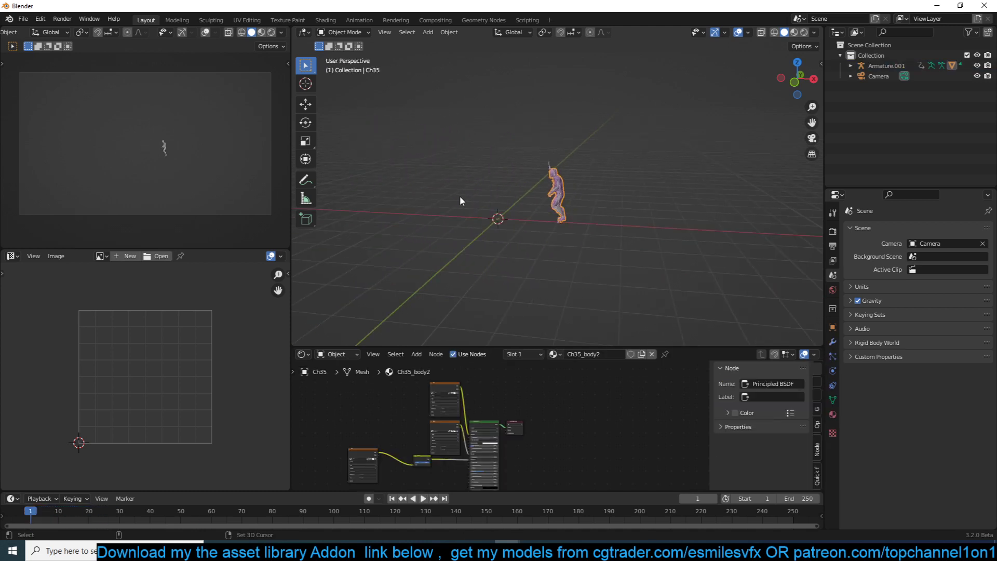
{"action": "key", "text": "shift+a"}
{"action": "mouse_move", "coordinate": [492, 176]}
{"action": "left_click", "coordinate": [546, 193]}
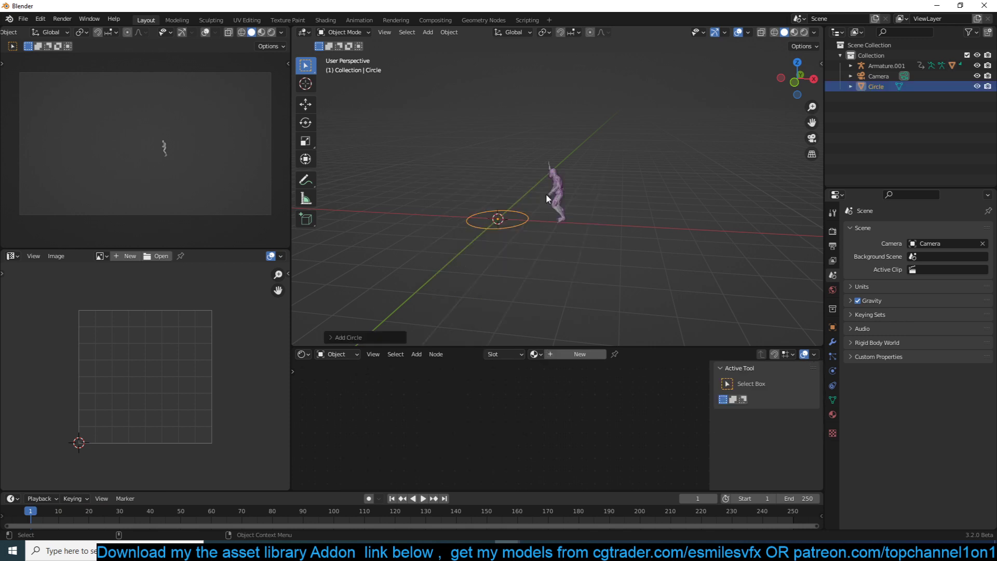
{"action": "key", "text": "Delete"}
{"action": "key", "text": "shift+a"}
{"action": "mouse_move", "coordinate": [546, 187]}
{"action": "left_click", "coordinate": [575, 195]}
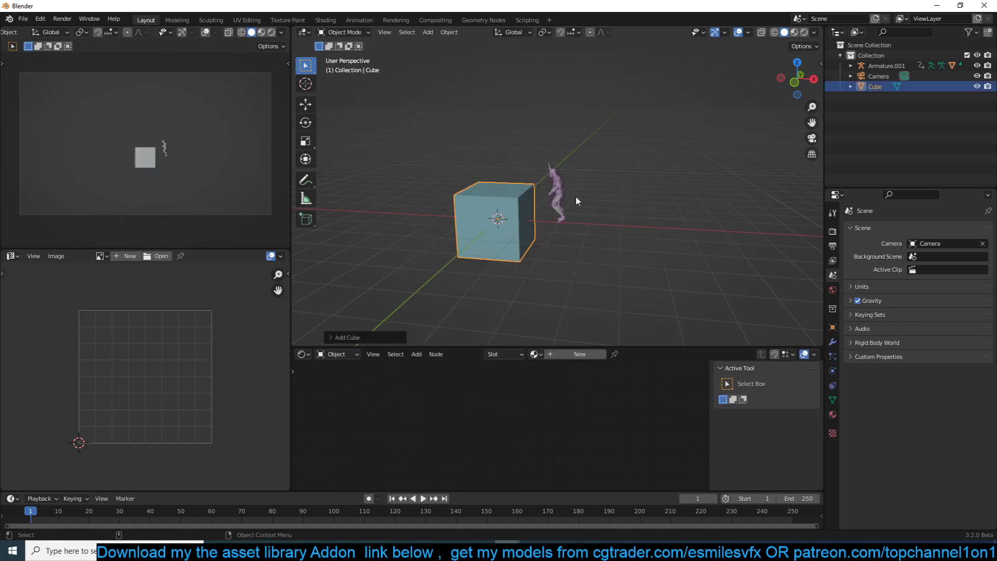
Raise the cube along Z and stretch it along X into a wide slab.
{"action": "key", "text": "KP_1"}
{"action": "key", "text": "g"}
{"action": "key", "text": "z"}
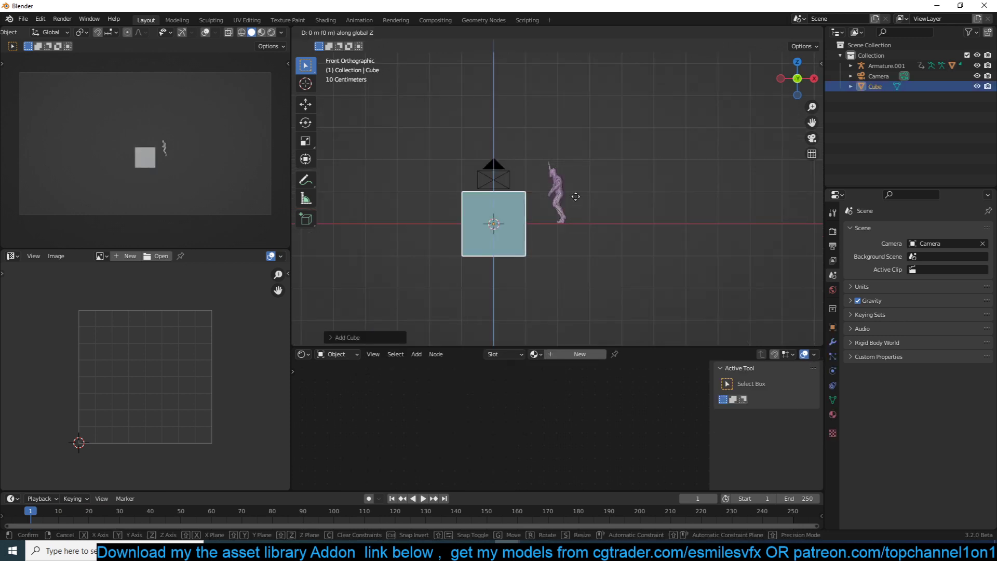
{"action": "left_click", "coordinate": [593, 159]}
{"action": "key", "text": "s"}
{"action": "key", "text": "x"}
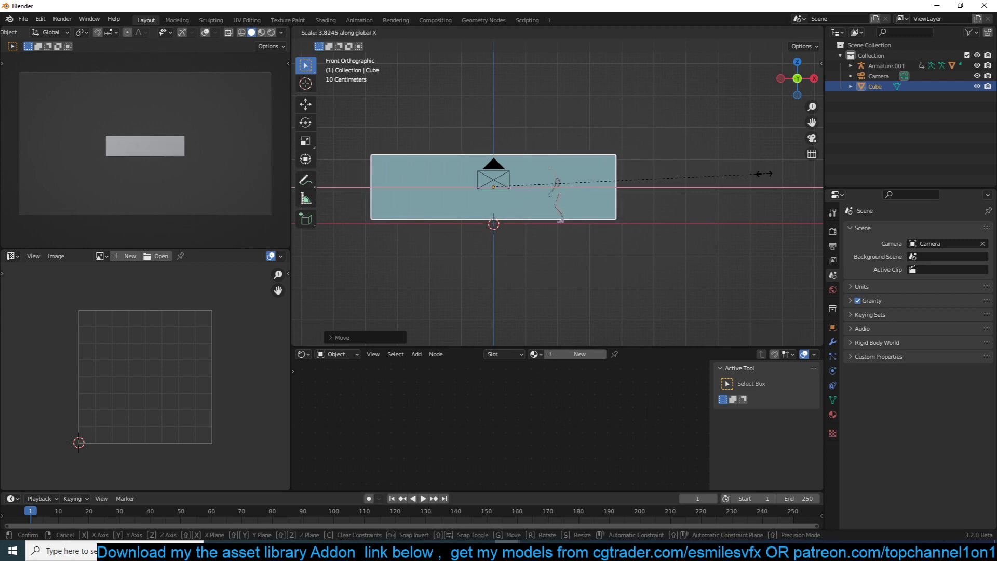
{"action": "left_click", "coordinate": [764, 176]}
Show the box as wireframe, lower it to ground level, and play to confirm the walk stays inside.
{"action": "key", "text": "KP_7"}
{"action": "key", "text": "KP_1"}
{"action": "key", "text": "z"}
{"action": "left_click", "coordinate": [439, 193]}
{"action": "key", "text": "g"}
{"action": "key", "text": "z"}
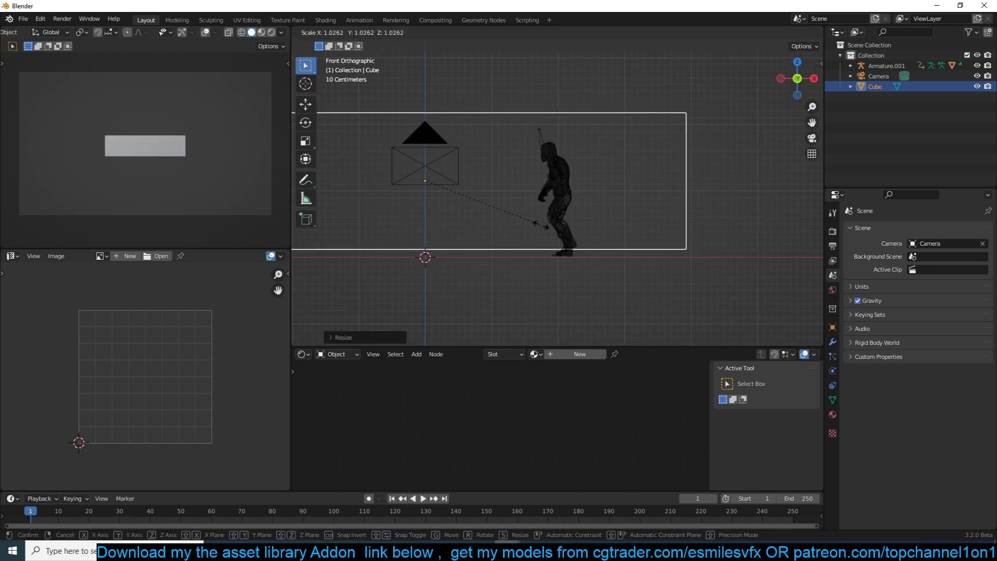
{"action": "left_click", "coordinate": [542, 232]}
{"action": "scroll", "coordinate": [542, 232], "scroll_direction": "down", "scroll_amount": 4}
{"action": "key", "text": "space"}
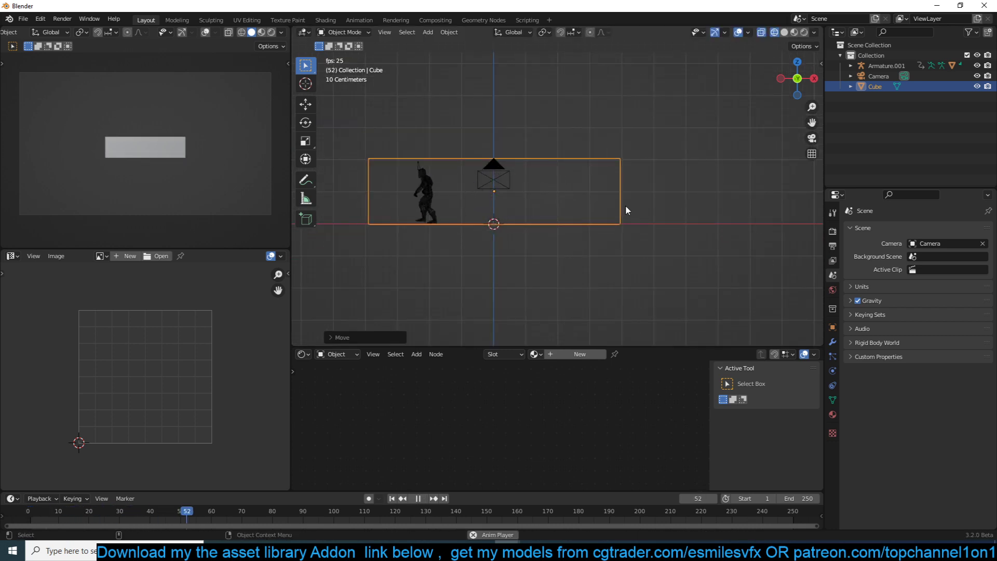
{"action": "middle_click_drag", "start_coordinate": [625, 204], "coordinate": [803, 247]}
{"action": "key", "text": "Escape"}
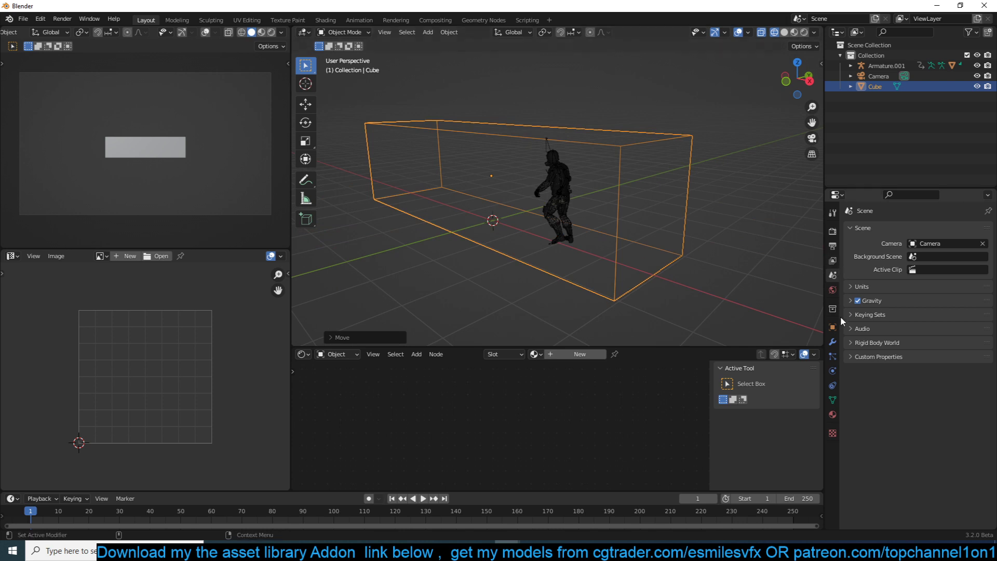
{"action": "left_click", "coordinate": [833, 327]}
{"action": "left_click", "coordinate": [832, 372]}
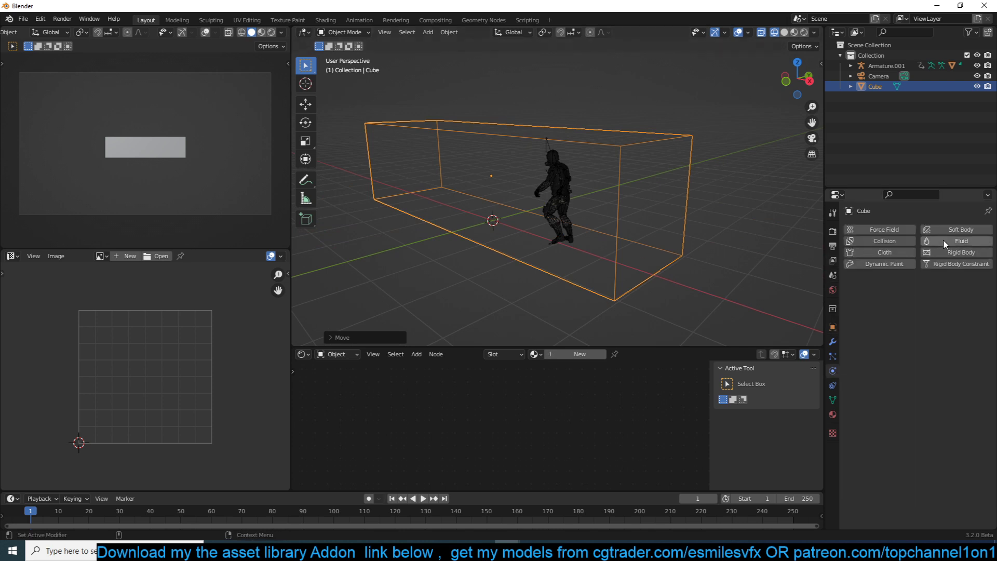
{"action": "left_click", "coordinate": [950, 241]}
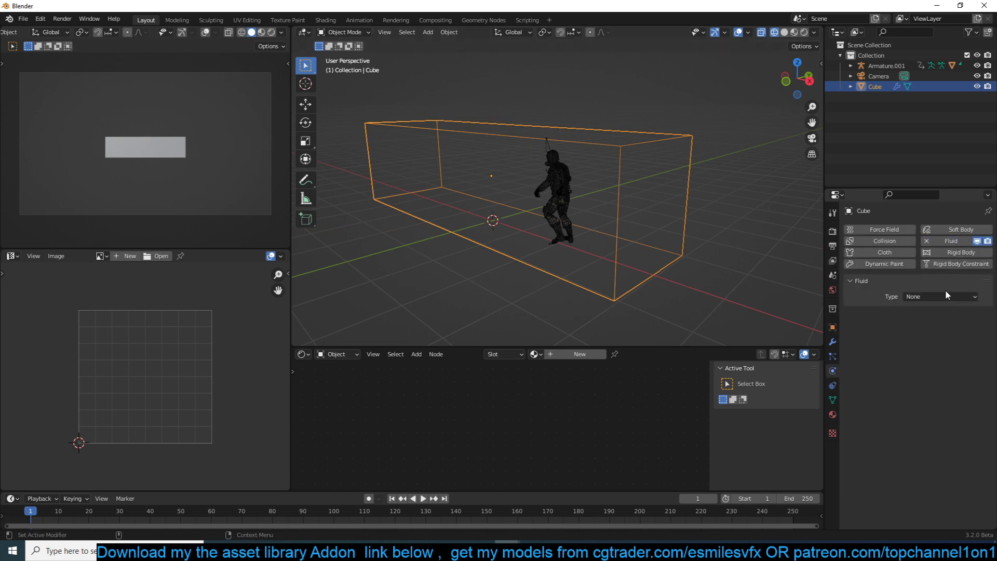
{"action": "left_click", "coordinate": [943, 297]}
{"action": "left_click", "coordinate": [935, 319]}
{"action": "middle_click_drag", "start_coordinate": [556, 226], "coordinate": [491, 210]}
{"action": "scroll", "coordinate": [615, 220], "scroll_direction": "down", "scroll_amount": 2}
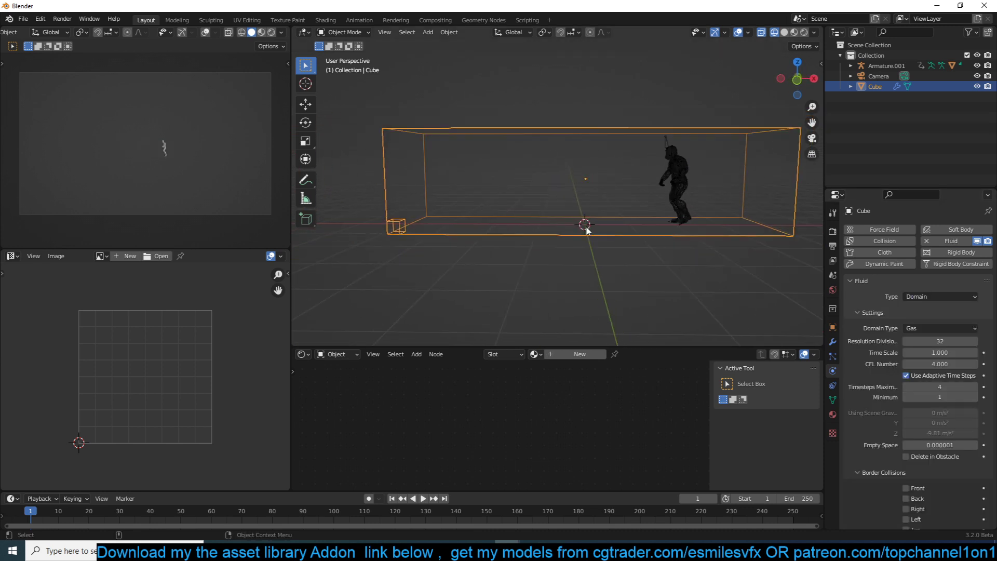
{"action": "left_click", "coordinate": [916, 326]}
{"action": "left_click", "coordinate": [915, 353]}
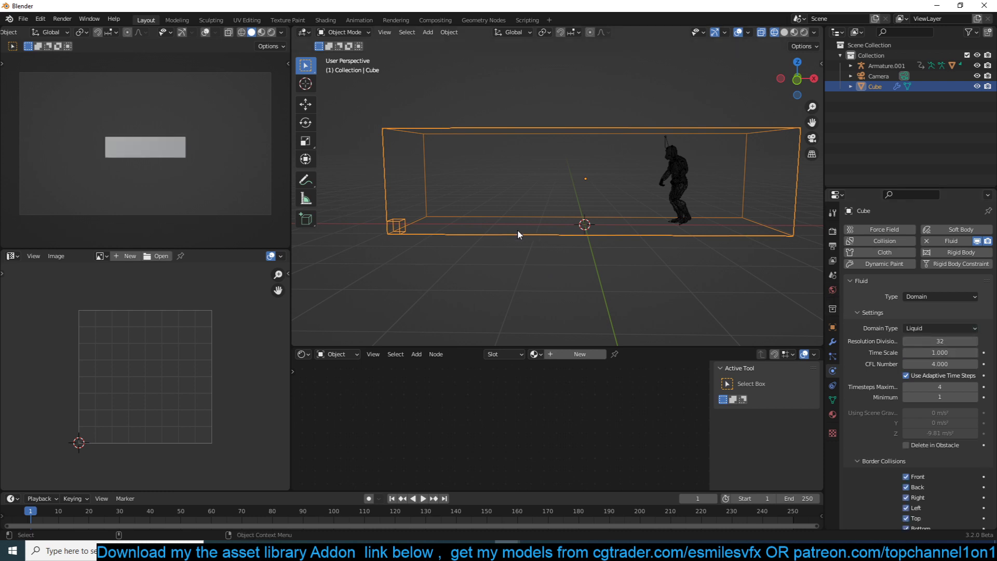
{"action": "scroll", "coordinate": [538, 217], "scroll_direction": "up", "scroll_amount": 3}
{"action": "scroll", "coordinate": [875, 382], "scroll_direction": "down", "scroll_amount": 10}
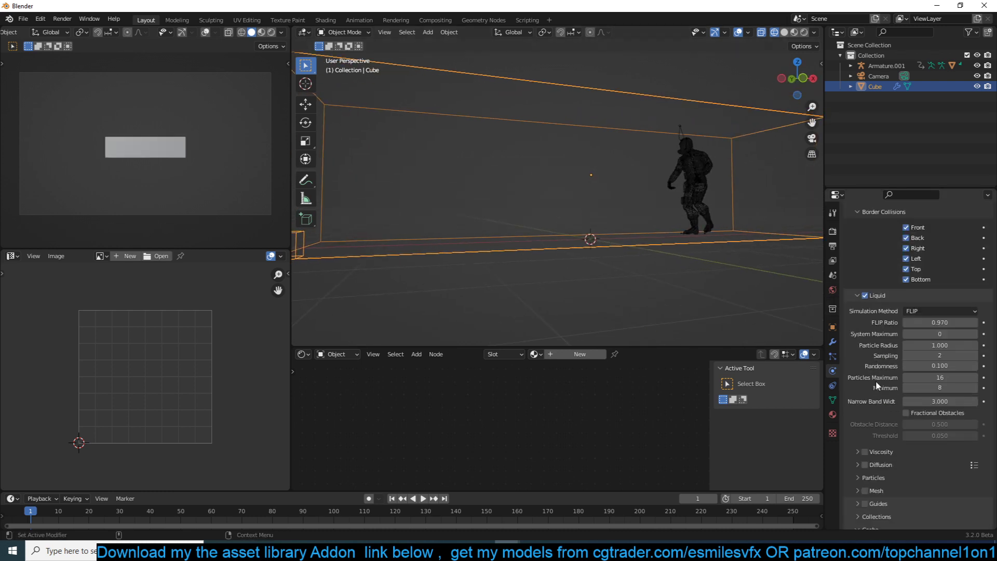
{"action": "scroll", "coordinate": [875, 380], "scroll_direction": "up", "scroll_amount": 10}
{"action": "scroll", "coordinate": [490, 191], "scroll_direction": "down", "scroll_amount": 3}
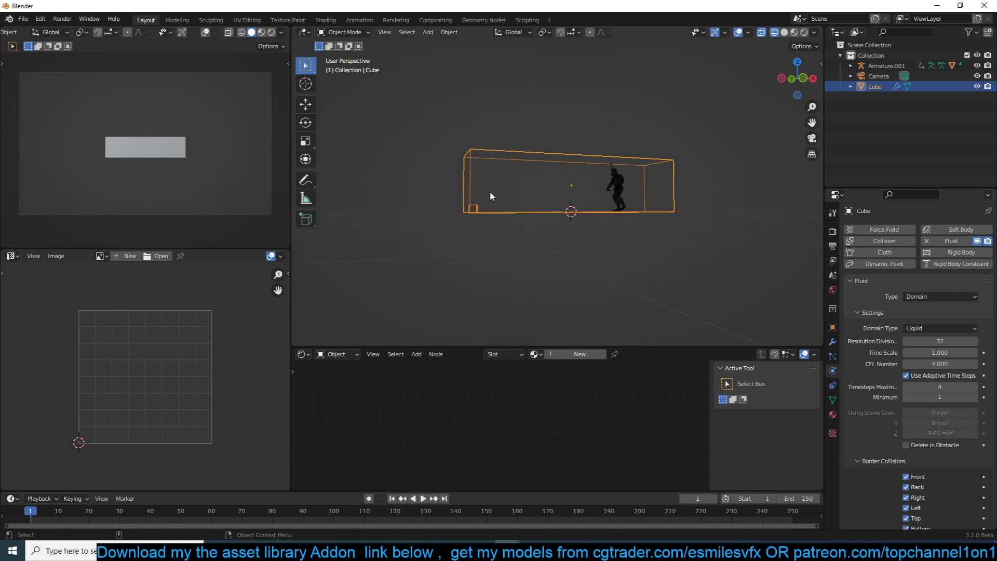
Duplicate the domain box and replace its physics with a Fluid of type Flow, flow type Liquid.
{"action": "key", "text": "KP_1"}
{"action": "scroll", "coordinate": [490, 191], "scroll_direction": "up", "scroll_amount": 1}
{"action": "key", "text": "shift+d"}
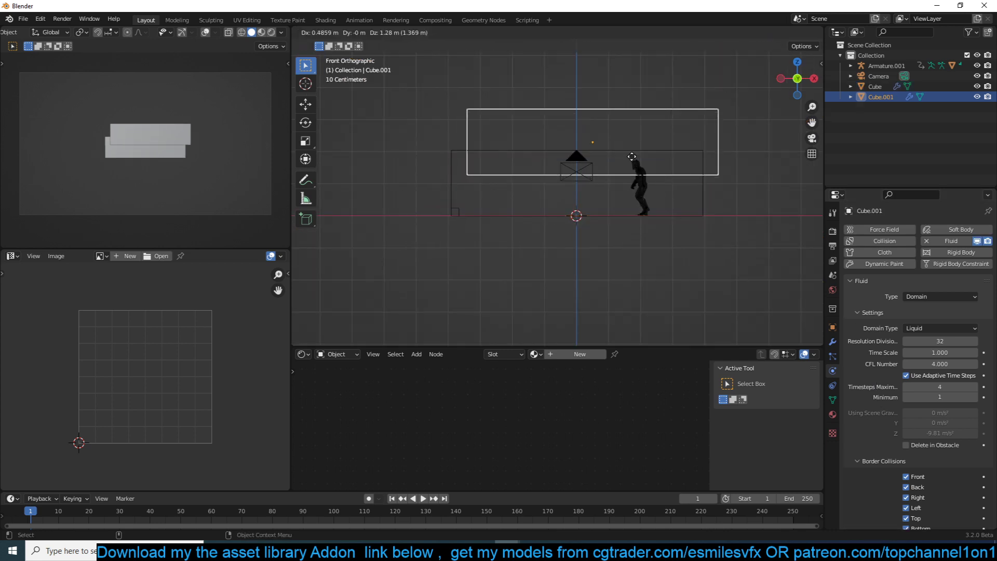
{"action": "left_click", "coordinate": [636, 155]}
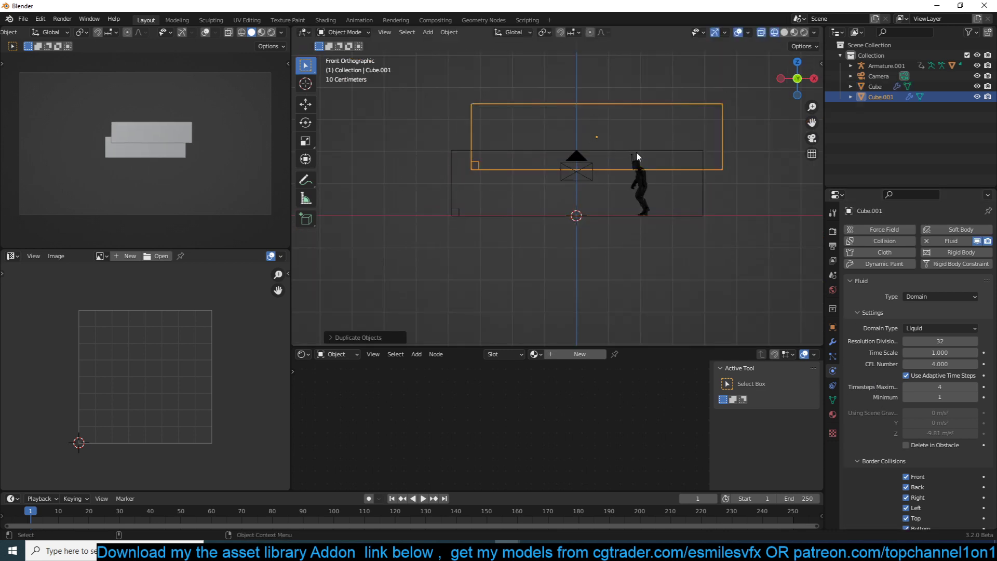
{"action": "left_click", "coordinate": [948, 242]}
{"action": "left_click", "coordinate": [948, 242]}
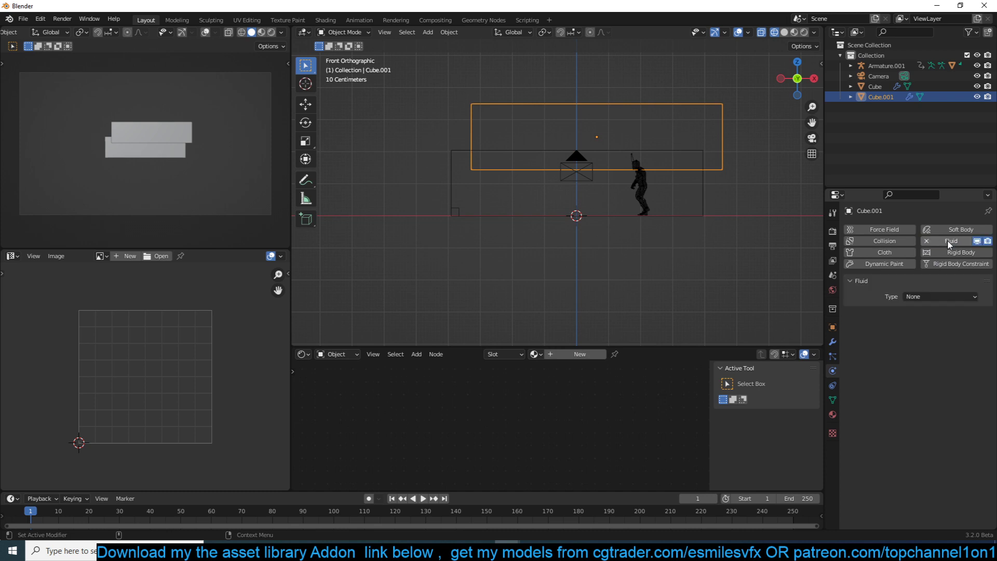
{"action": "left_click", "coordinate": [937, 296]}
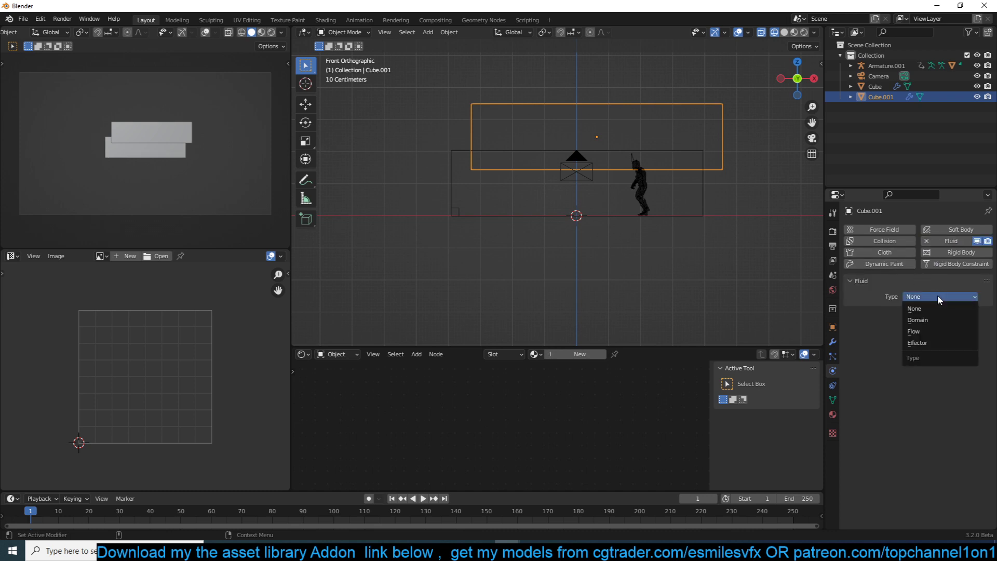
{"action": "left_click", "coordinate": [931, 330]}
{"action": "left_click", "coordinate": [933, 328]}
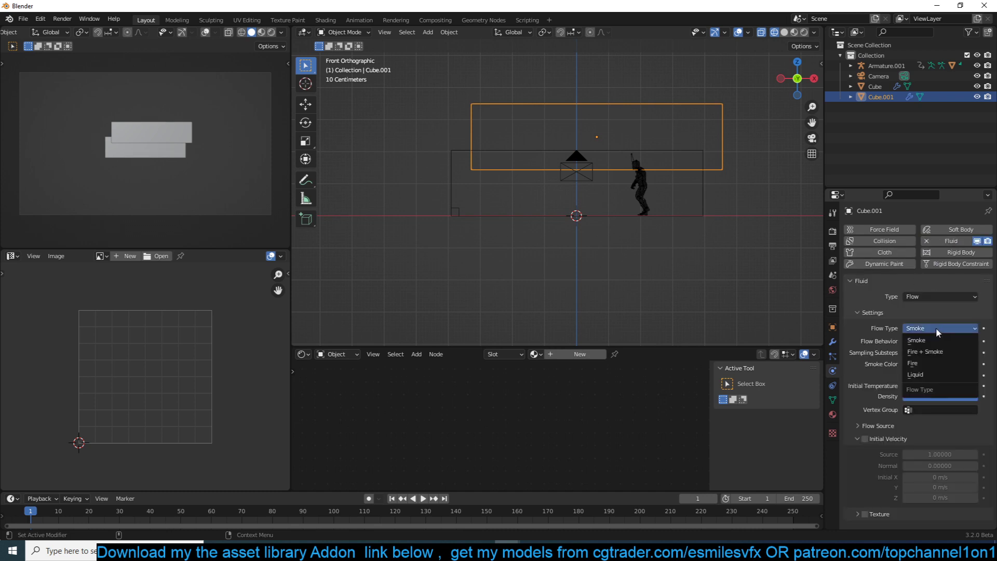
{"action": "left_click", "coordinate": [929, 373]}
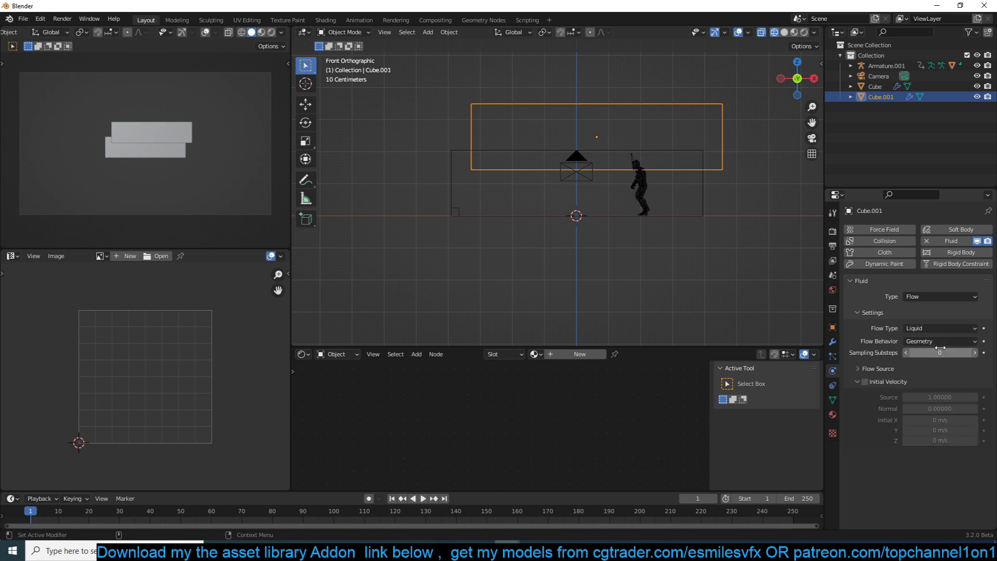
Flatten the flow box along Z and move it down onto the domain floor.
{"action": "scroll", "coordinate": [695, 194], "scroll_direction": "up", "scroll_amount": 2}
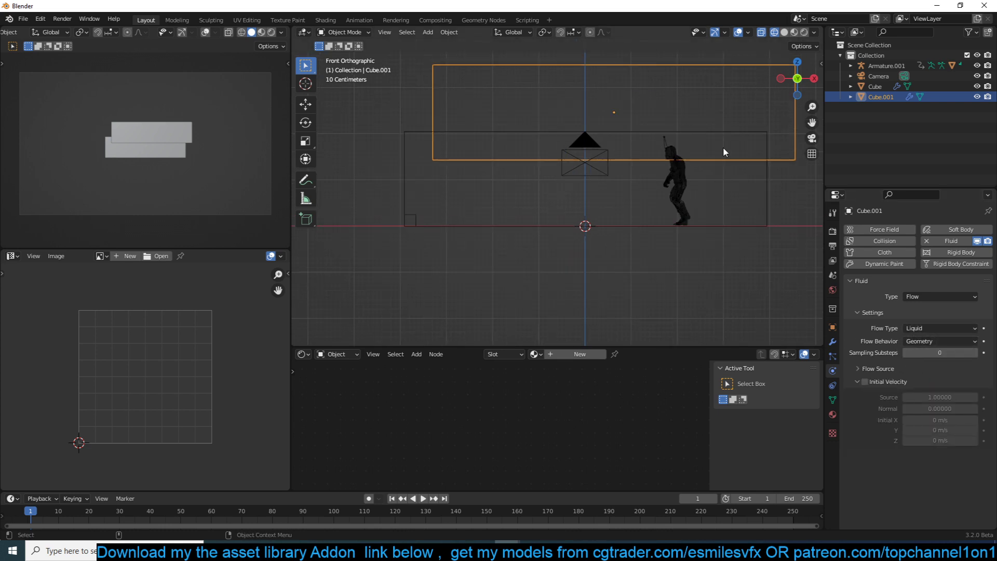
{"action": "key", "text": "g"}
{"action": "left_click", "coordinate": [688, 206]}
{"action": "key", "text": "g"}
{"action": "key", "text": "s"}
{"action": "key", "text": "z"}
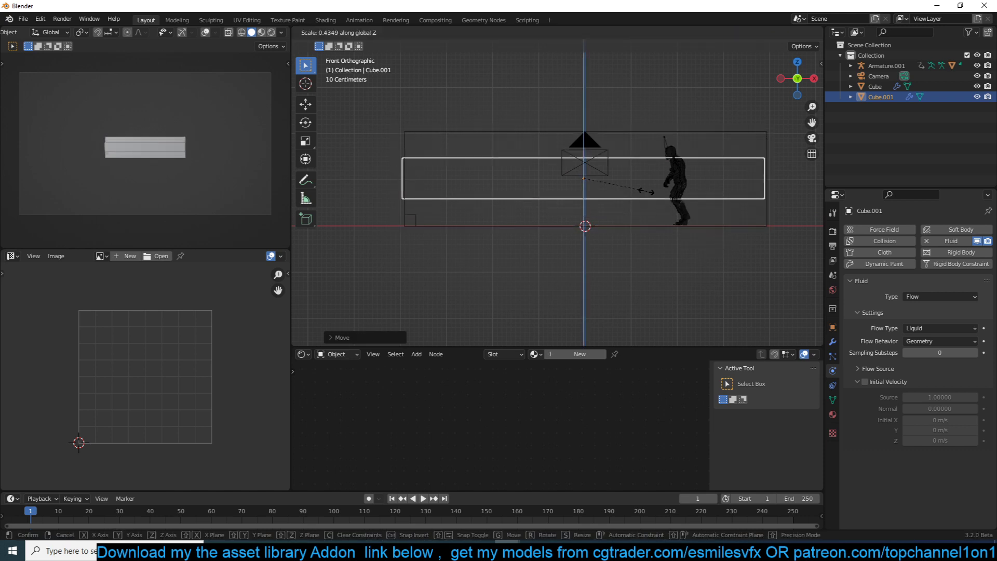
{"action": "left_click", "coordinate": [619, 180]}
{"action": "key", "text": "g"}
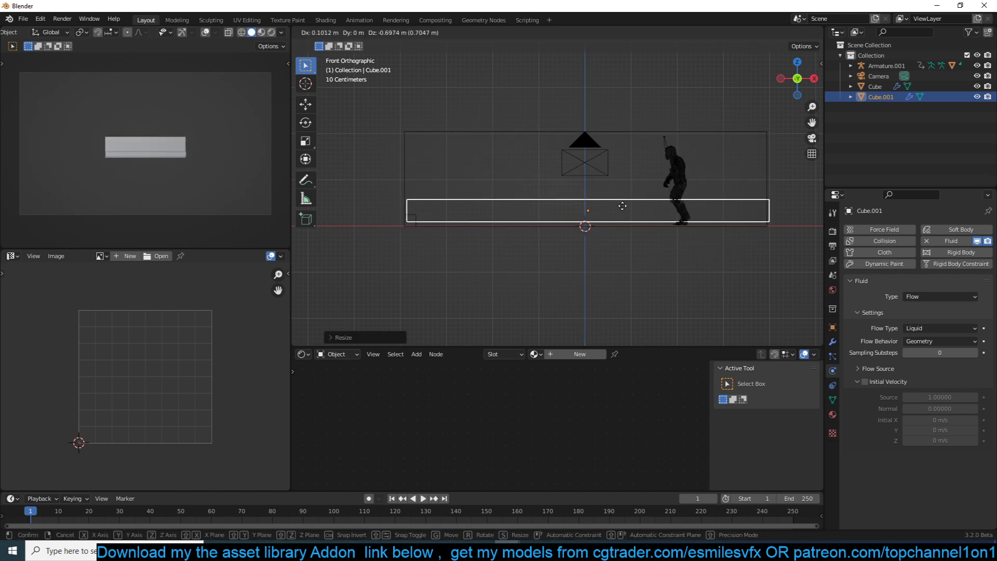
{"action": "left_click", "coordinate": [622, 205]}
Shrink the flow slab slightly from the top view and play the walk to check it.
{"action": "key", "text": "KP_7"}
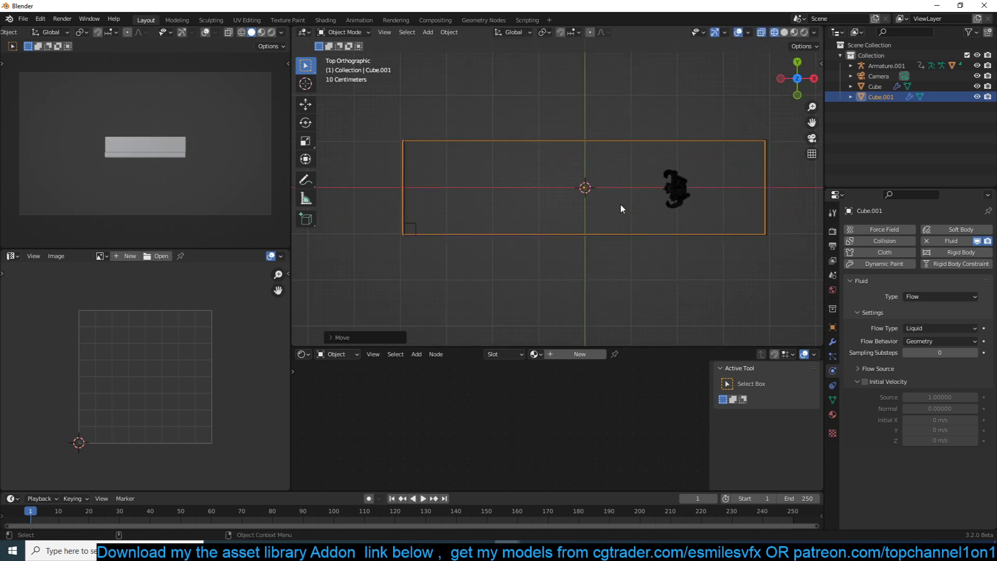
{"action": "key", "text": "s"}
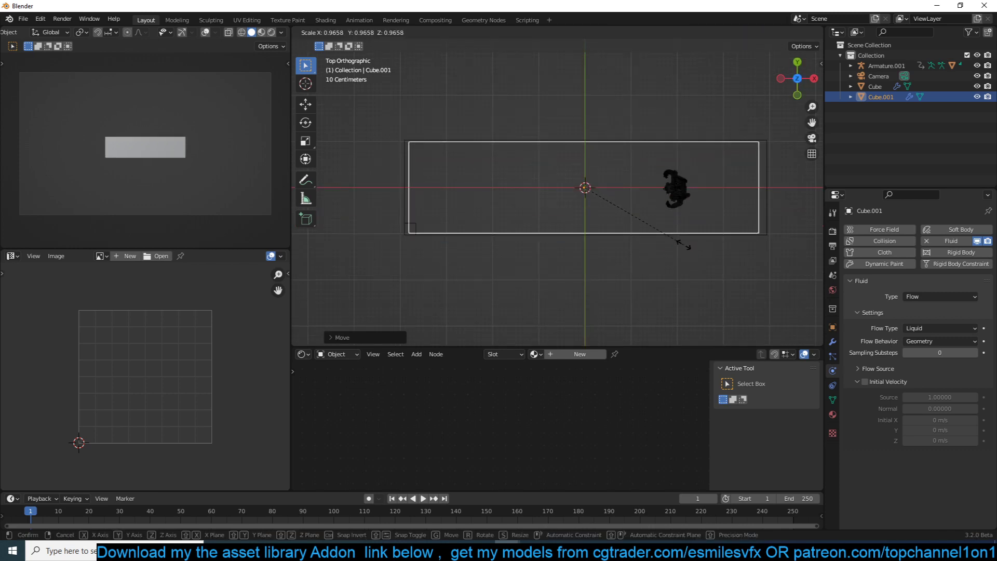
{"action": "left_click", "coordinate": [683, 244]}
{"action": "key", "text": "KP_1"}
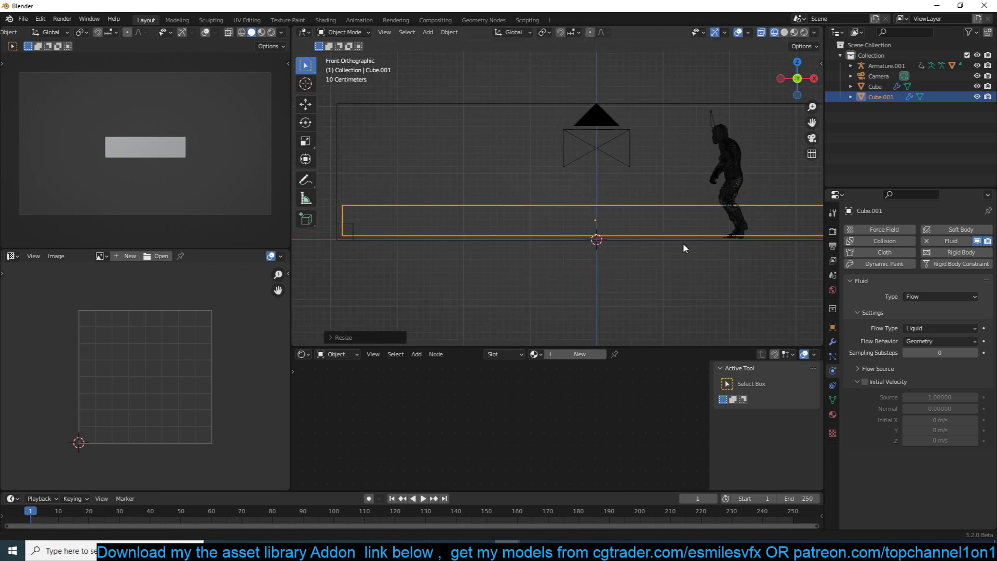
{"action": "key", "text": "space"}
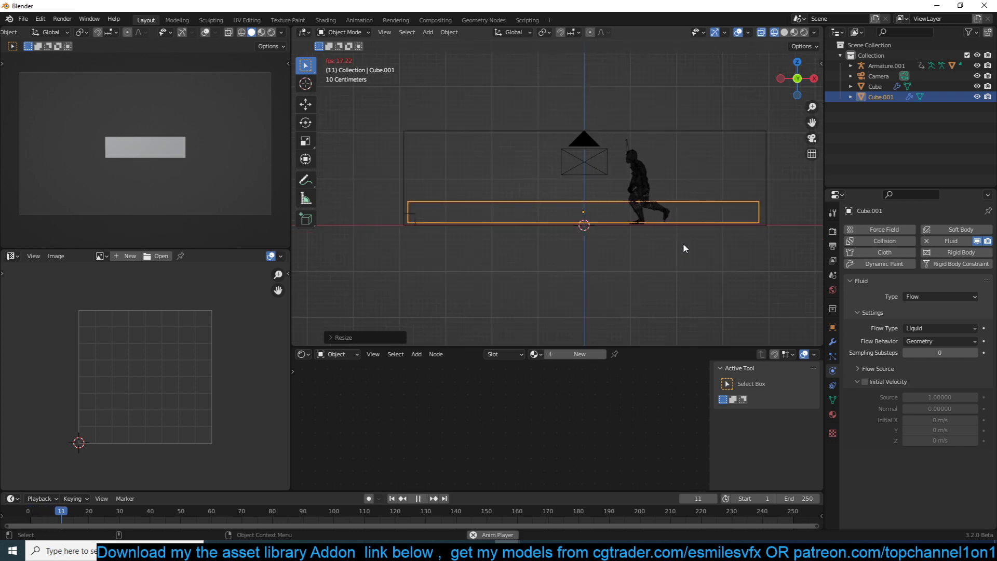
{"action": "key", "text": "Escape"}
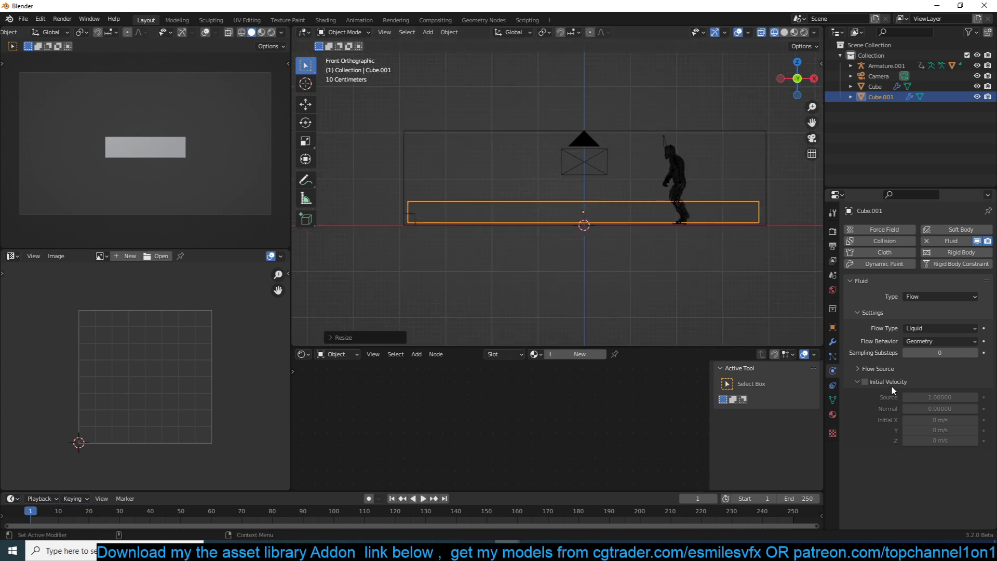
Expand Flow Source on Cube.001 and enable Is Planar.
{"action": "middle_click_drag", "start_coordinate": [637, 192], "coordinate": [683, 244]}
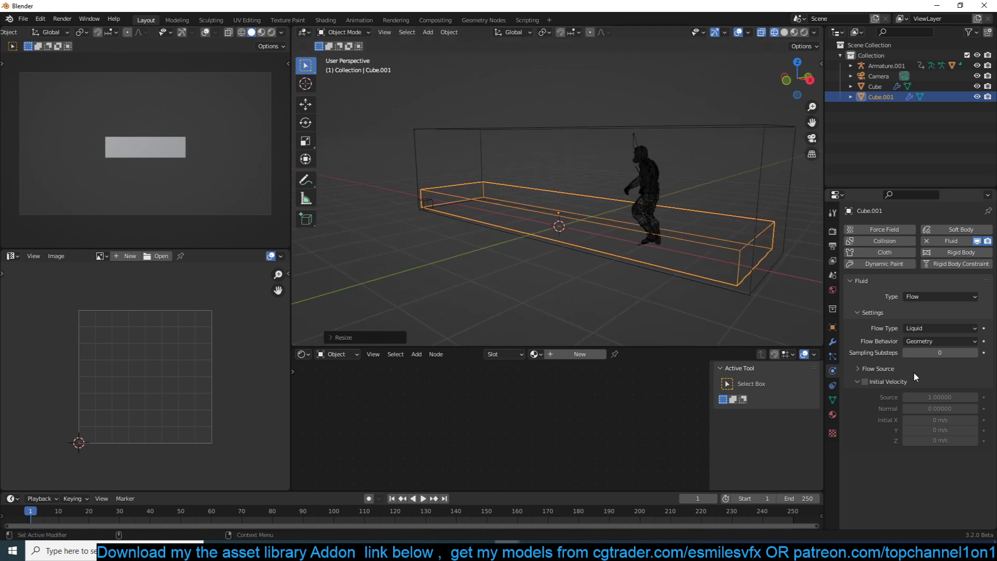
{"action": "left_click", "coordinate": [878, 368]}
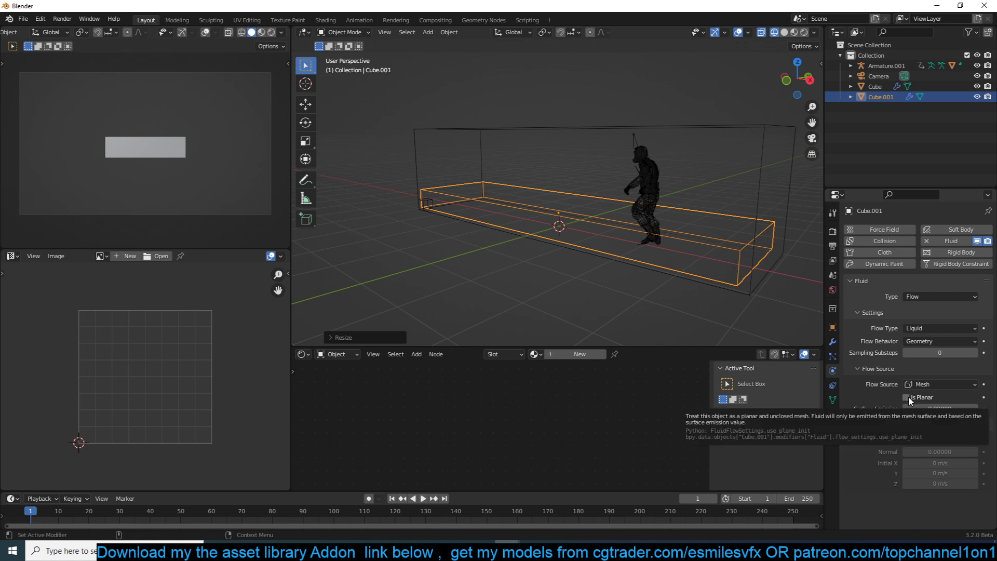
{"action": "left_click", "coordinate": [907, 397]}
Play the animation from the start to check the planar emitter, then reselect the flow slab.
{"action": "key", "text": "space"}
{"action": "key", "text": "Escape"}
{"action": "key", "text": "space"}
{"action": "key", "text": "Escape"}
{"action": "key", "text": "space"}
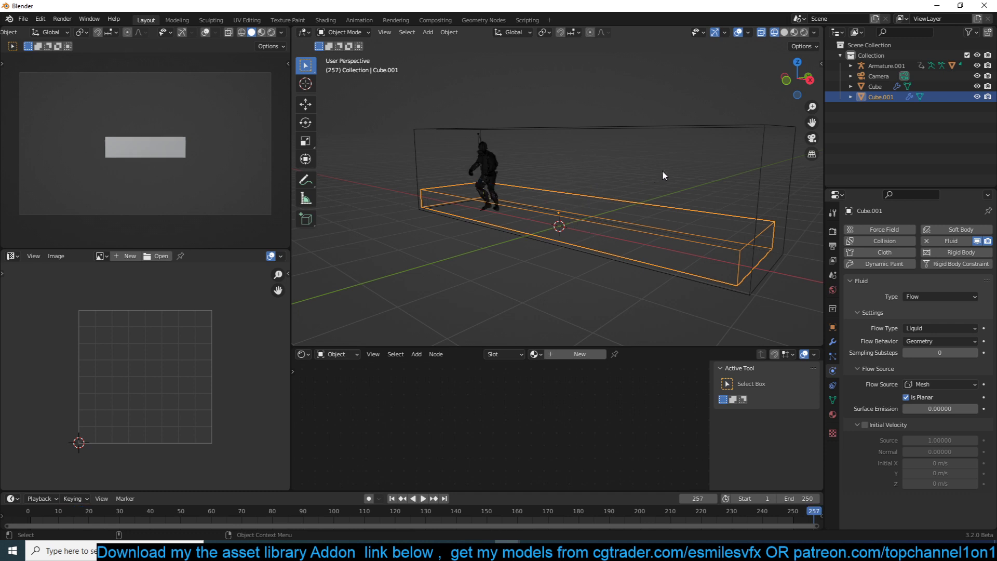
{"action": "left_click", "coordinate": [678, 148]}
{"action": "middle_click_drag", "start_coordinate": [693, 137], "coordinate": [703, 123]}
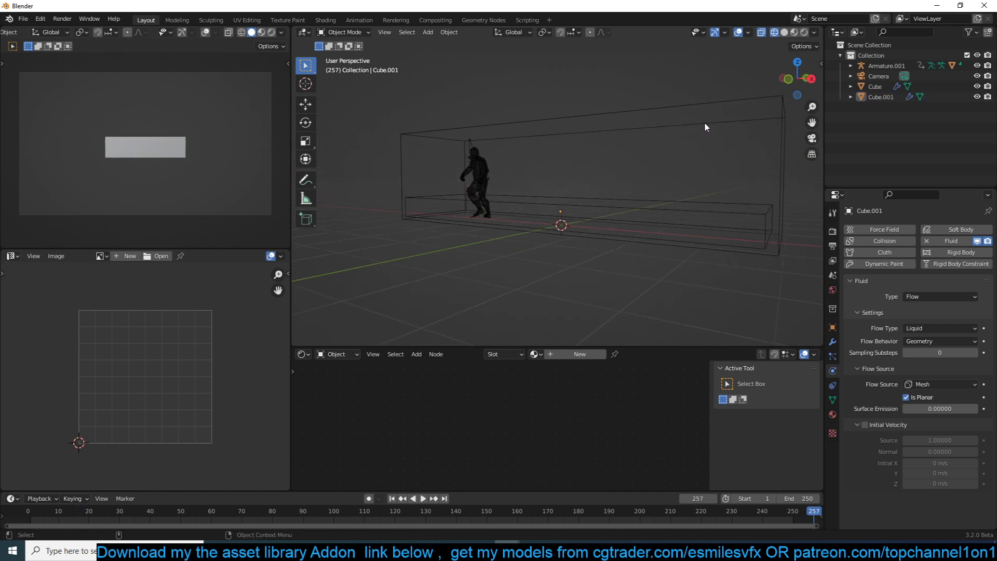
{"action": "left_click", "coordinate": [703, 123]}
{"action": "left_click", "coordinate": [671, 207]}
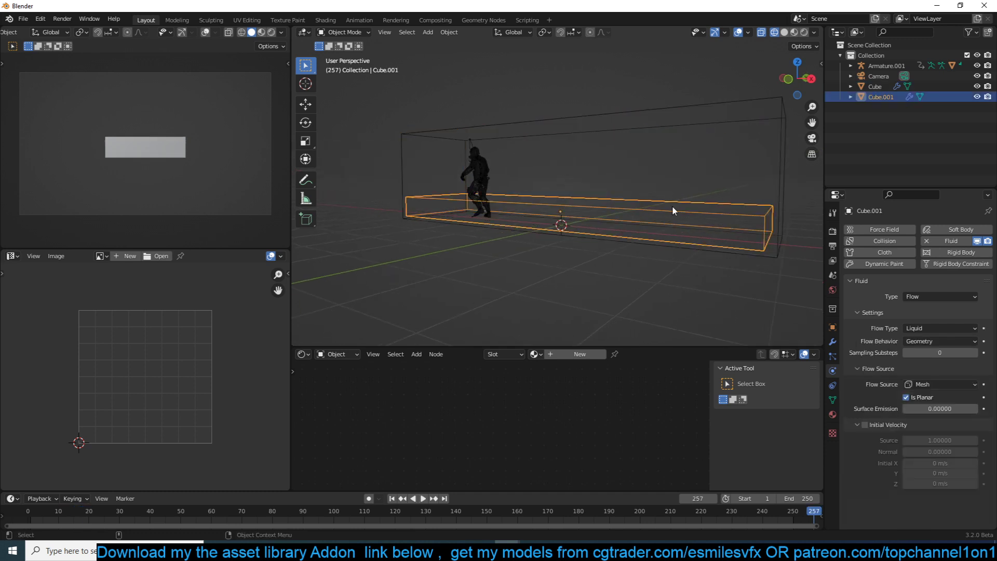
Set the Cube domain's Resolution Divisions to 34 and play the simulation with the soldier wading through.
{"action": "left_click", "coordinate": [724, 101]}
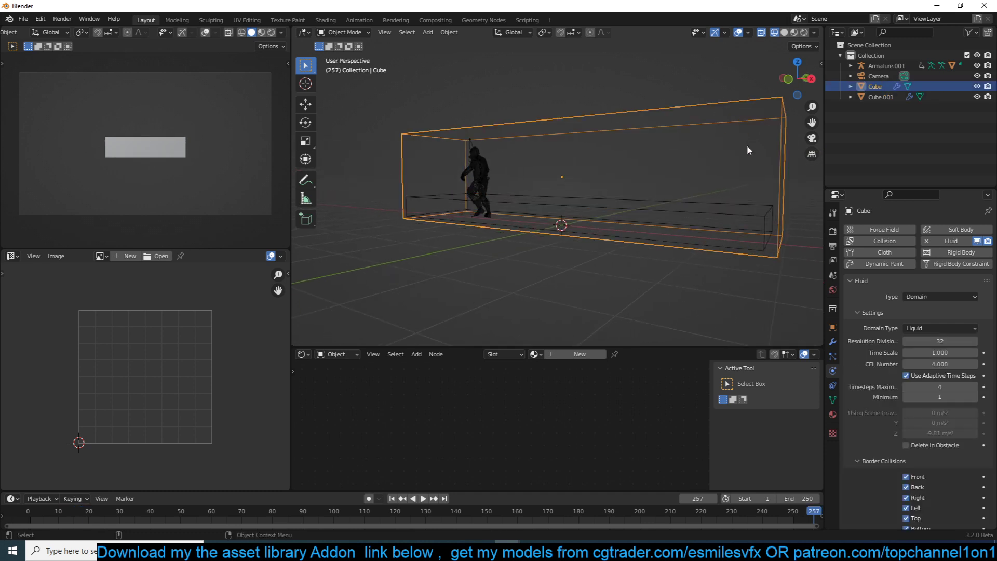
{"action": "left_click", "coordinate": [974, 341]}
{"action": "left_click", "coordinate": [973, 341]}
{"action": "key", "text": "space"}
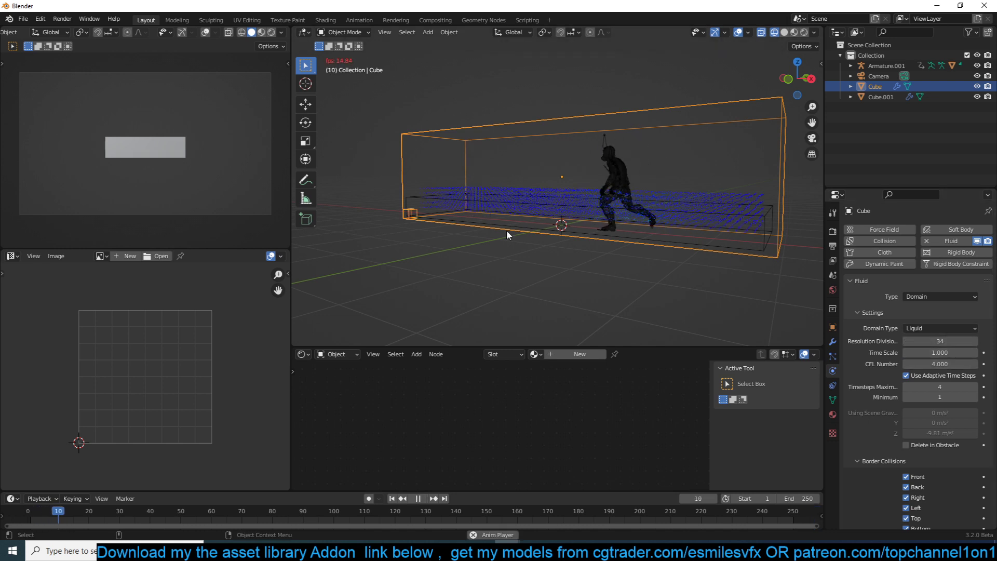
{"action": "middle_click_drag", "start_coordinate": [545, 196], "coordinate": [586, 199]}
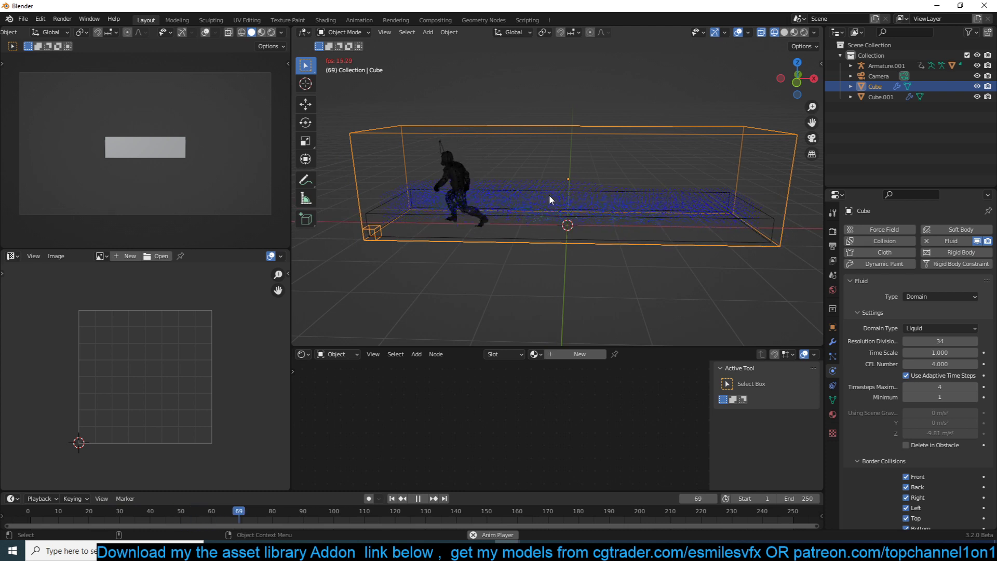
{"action": "middle_click_drag", "start_coordinate": [547, 193], "coordinate": [523, 194]}
{"action": "key", "text": "Escape"}
{"action": "key", "text": "space"}
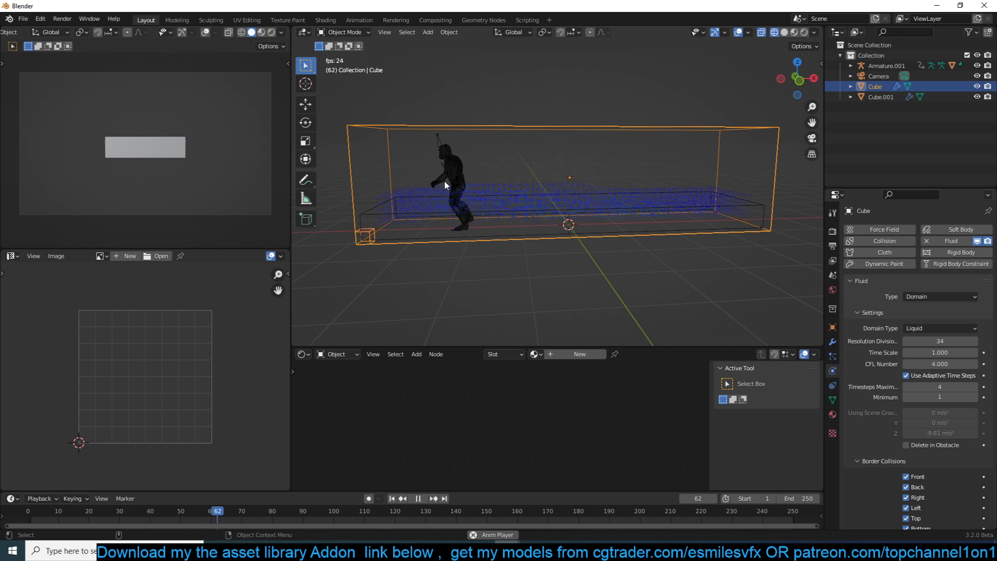
{"action": "key", "text": "space"}
{"action": "left_click", "coordinate": [448, 177]}
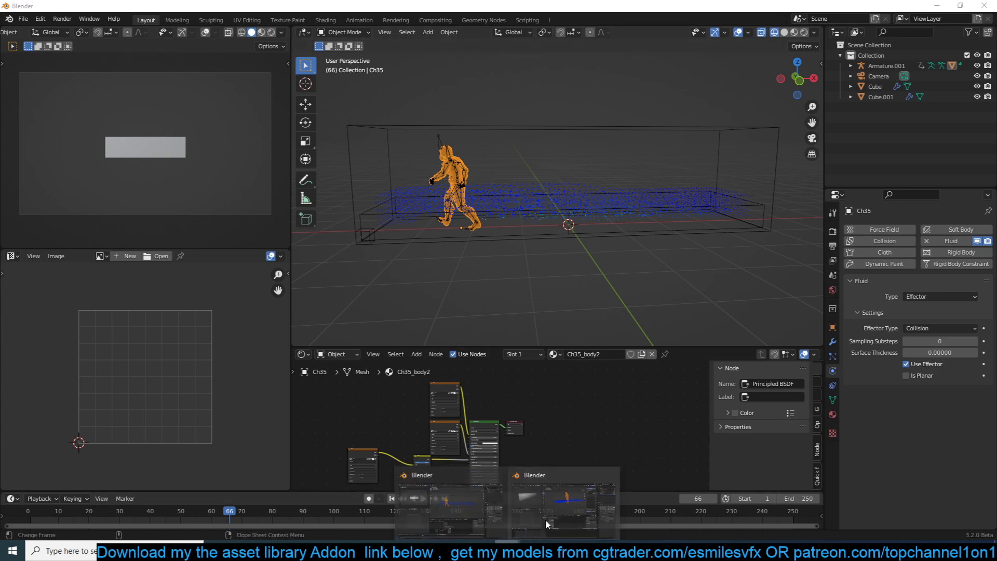
Minimize the other Blender window and remove the Fluid physics from character Ch35.
{"action": "left_click", "coordinate": [556, 508]}
{"action": "left_click", "coordinate": [937, 5]}
{"action": "scroll", "coordinate": [541, 191], "scroll_direction": "up", "scroll_amount": 5}
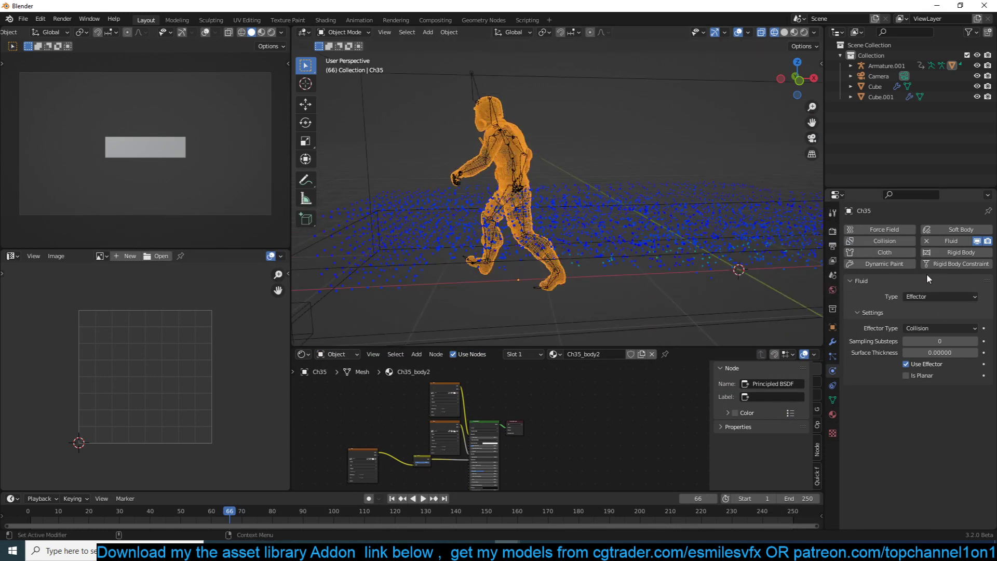
{"action": "left_click", "coordinate": [927, 240]}
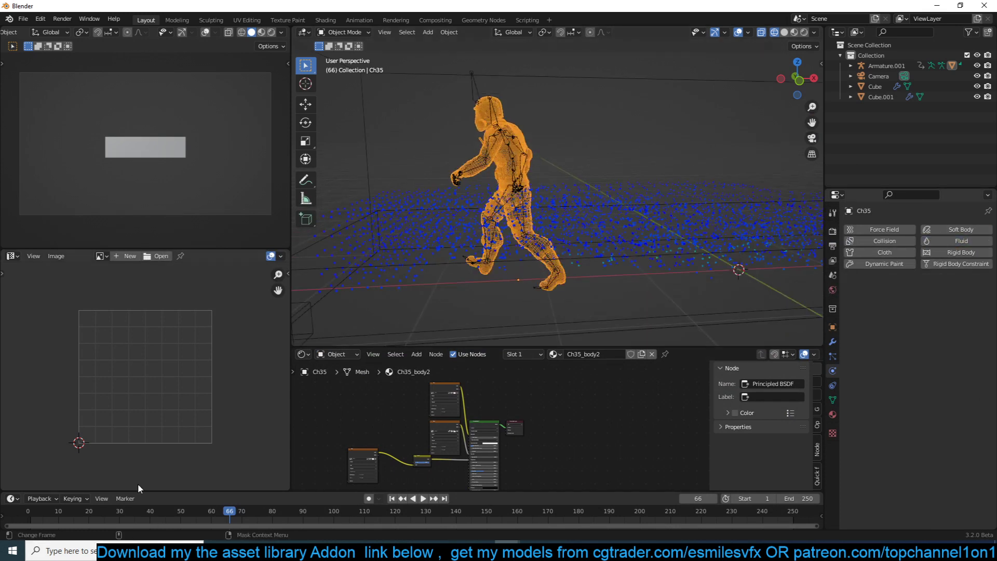
From the first frame, set the domain Cube's Resolution Divisions to 36 and play the simulation.
{"action": "key", "text": "shift+Left"}
{"action": "scroll", "coordinate": [542, 197], "scroll_direction": "down", "scroll_amount": 3}
{"action": "left_click", "coordinate": [609, 118]}
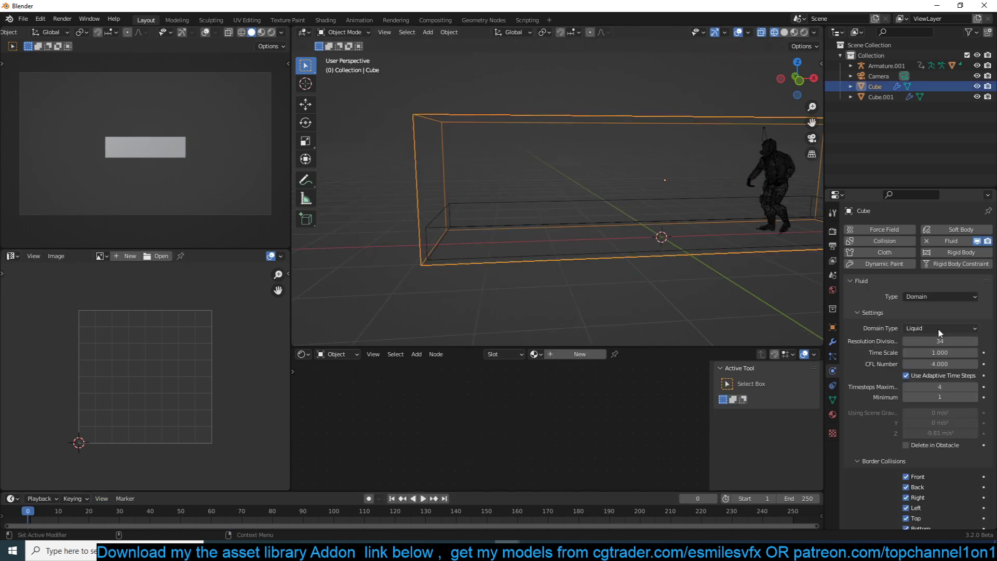
{"action": "left_click_drag", "start_coordinate": [937, 340], "coordinate": [944, 341]}
{"action": "key", "text": "space"}
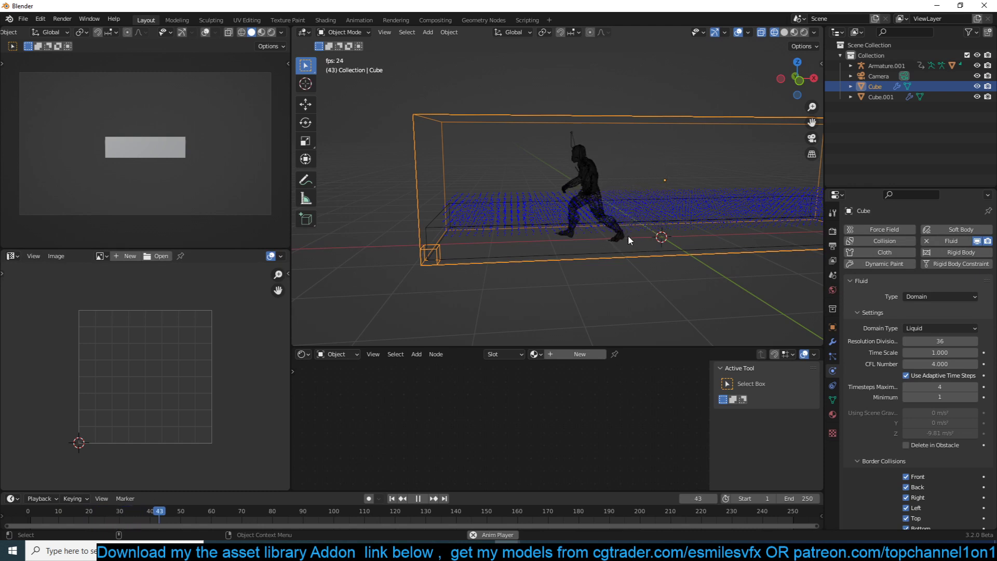
{"action": "key", "text": "Escape"}
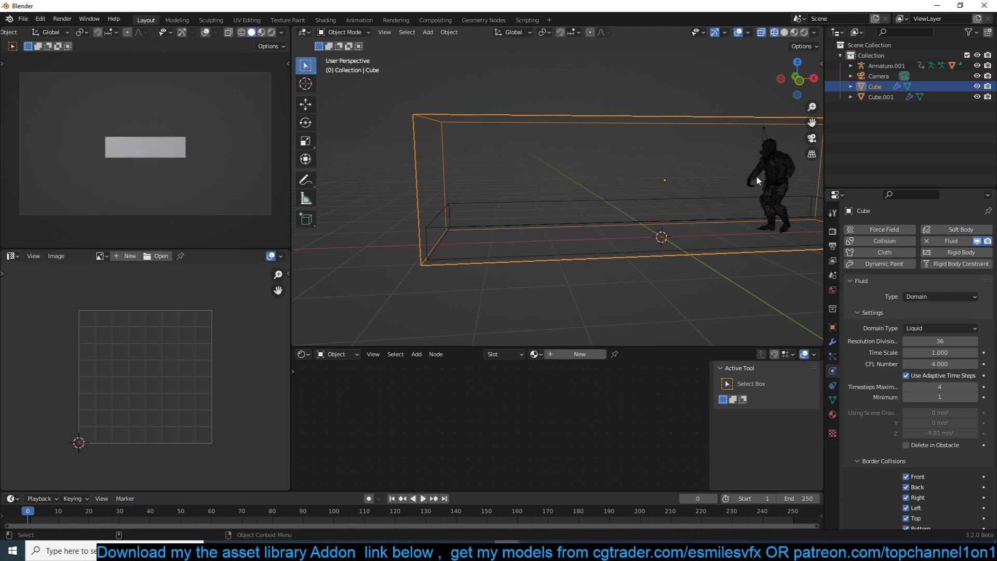
Give character Ch35 Fluid physics of type Effector.
{"action": "left_click", "coordinate": [756, 176]}
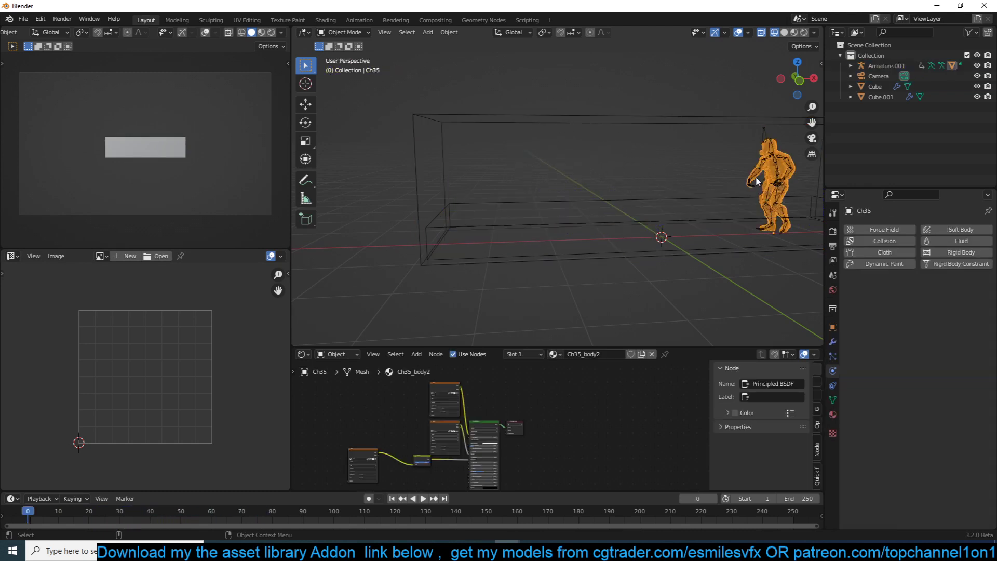
{"action": "middle_click_drag", "start_coordinate": [755, 176], "coordinate": [726, 179]}
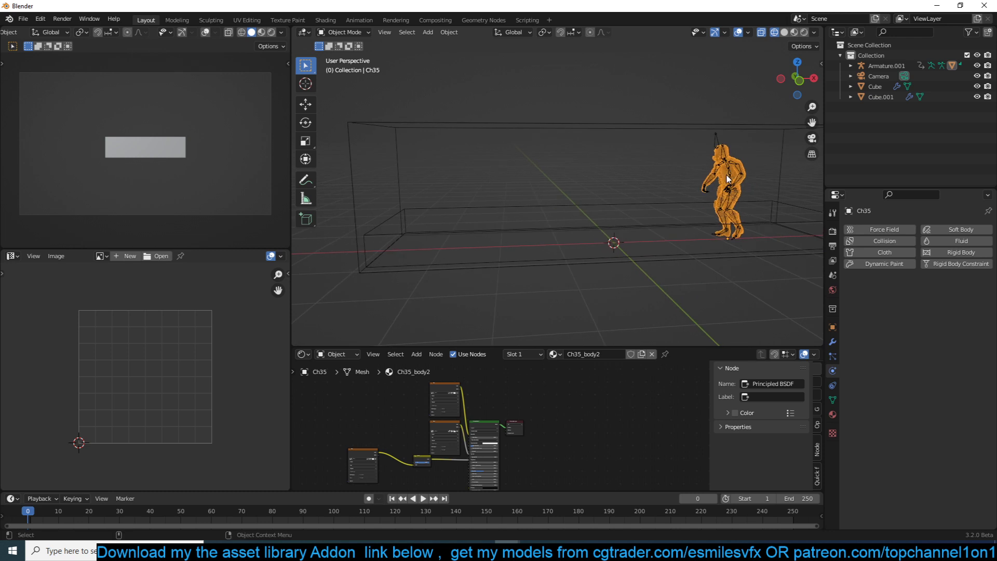
{"action": "left_click", "coordinate": [944, 242]}
{"action": "left_click", "coordinate": [937, 296]}
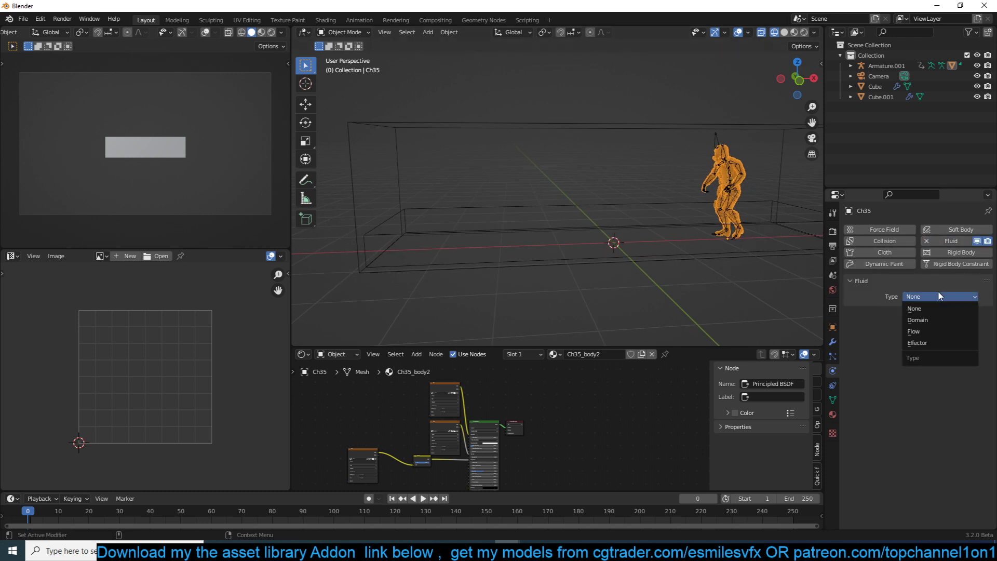
{"action": "left_click", "coordinate": [917, 343]}
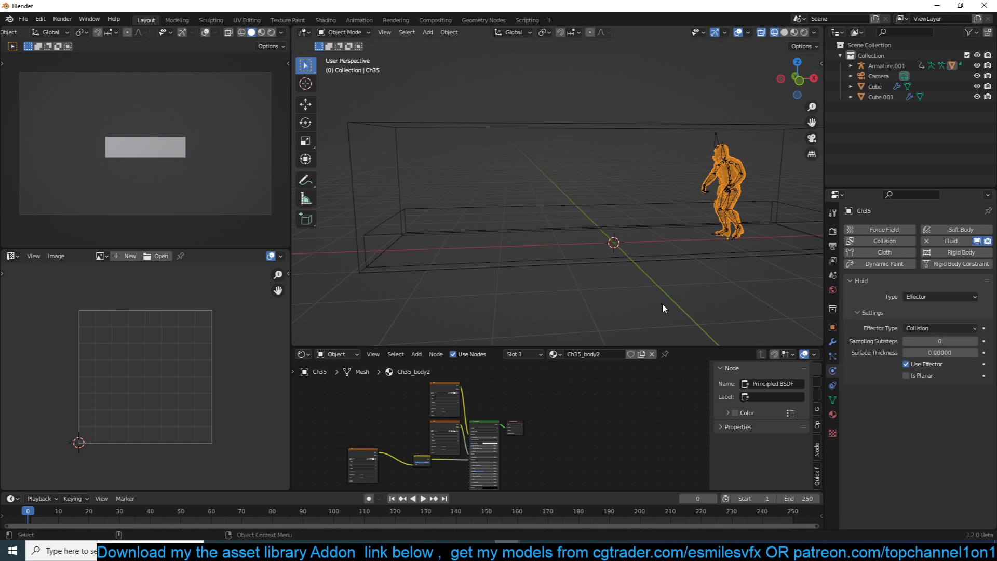
Set the domain Cube's Resolution Divisions to 38 and play to preview the liquid.
{"action": "left_click", "coordinate": [512, 232]}
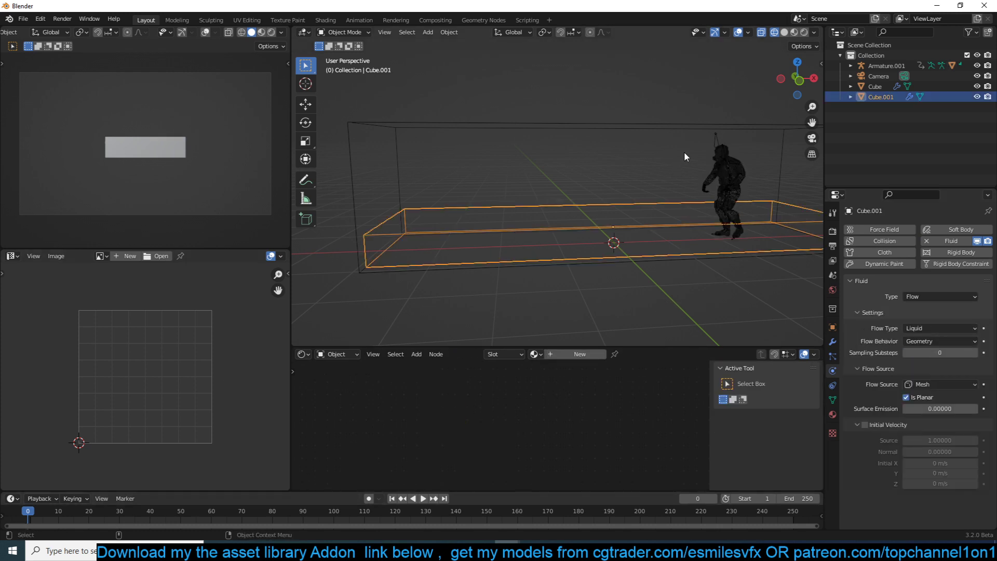
{"action": "left_click", "coordinate": [781, 195]}
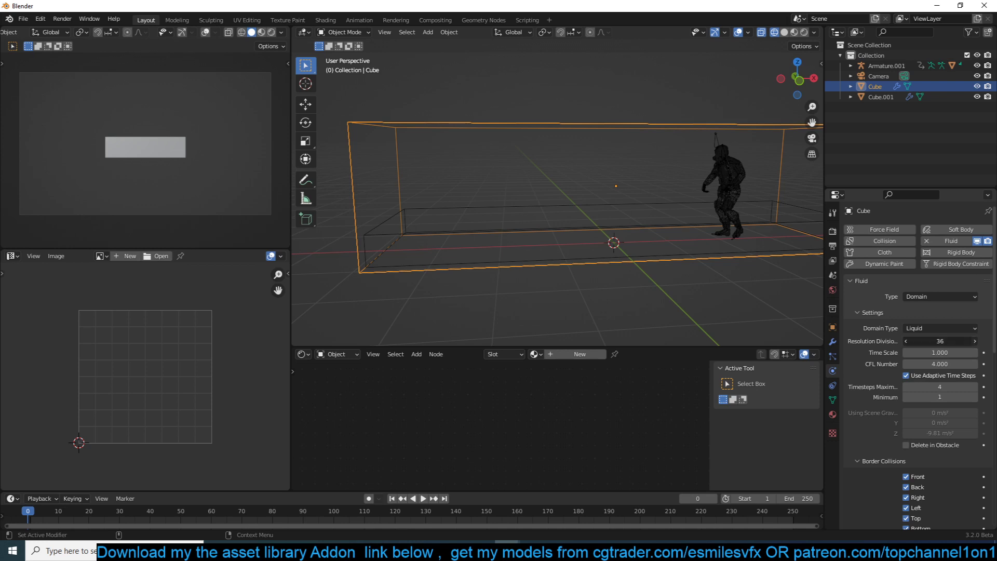
{"action": "left_click", "coordinate": [974, 341]}
{"action": "left_click", "coordinate": [975, 342]}
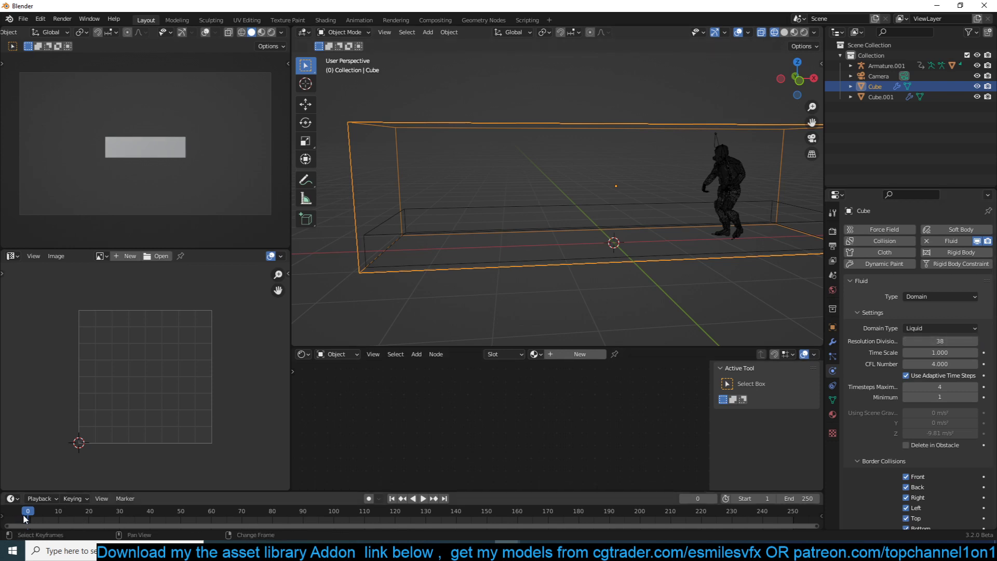
{"action": "key", "text": "space"}
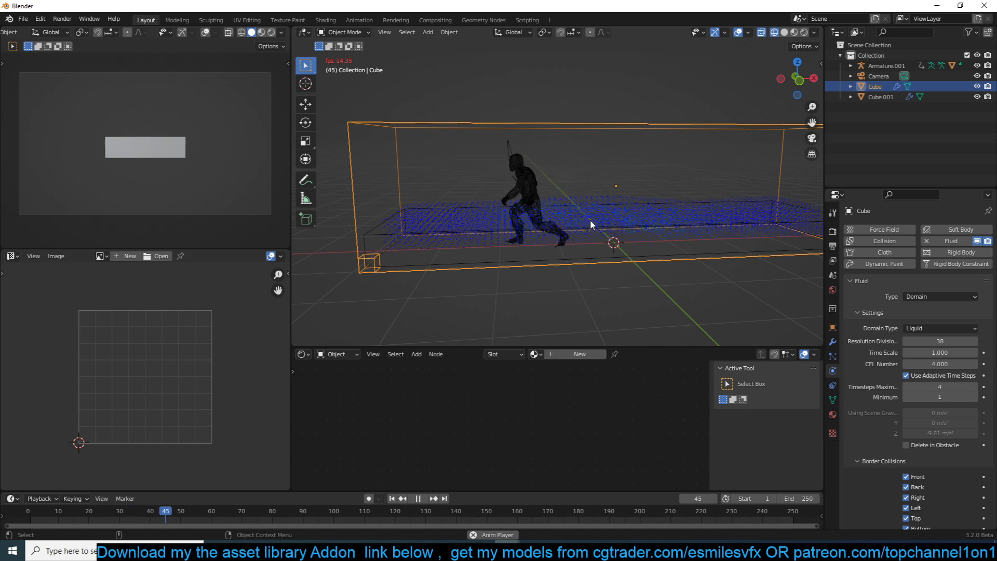
{"action": "middle_click_drag", "start_coordinate": [590, 220], "coordinate": [460, 202]}
{"action": "key", "text": "Escape"}
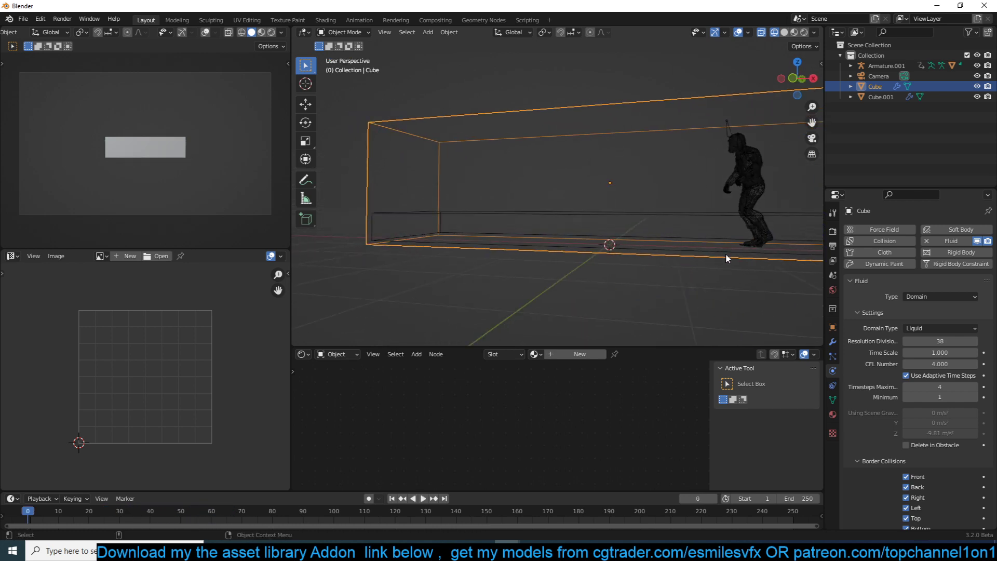
Set the domain resolution divisions to 120 and play the simulation to preview it.
{"action": "middle_click_drag", "start_coordinate": [663, 242], "coordinate": [682, 258]}
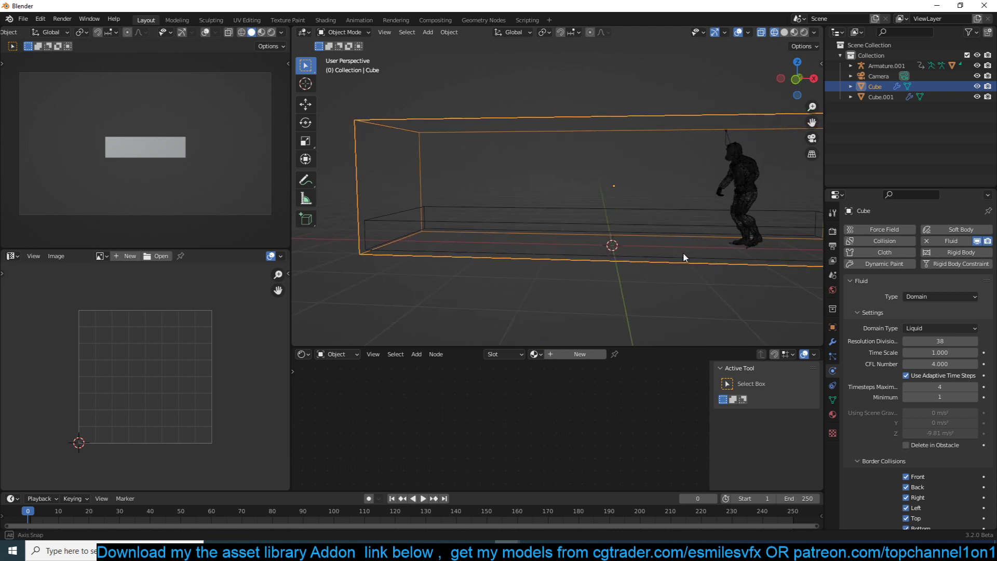
{"action": "left_click", "coordinate": [951, 339]}
{"action": "key", "text": "Return"}
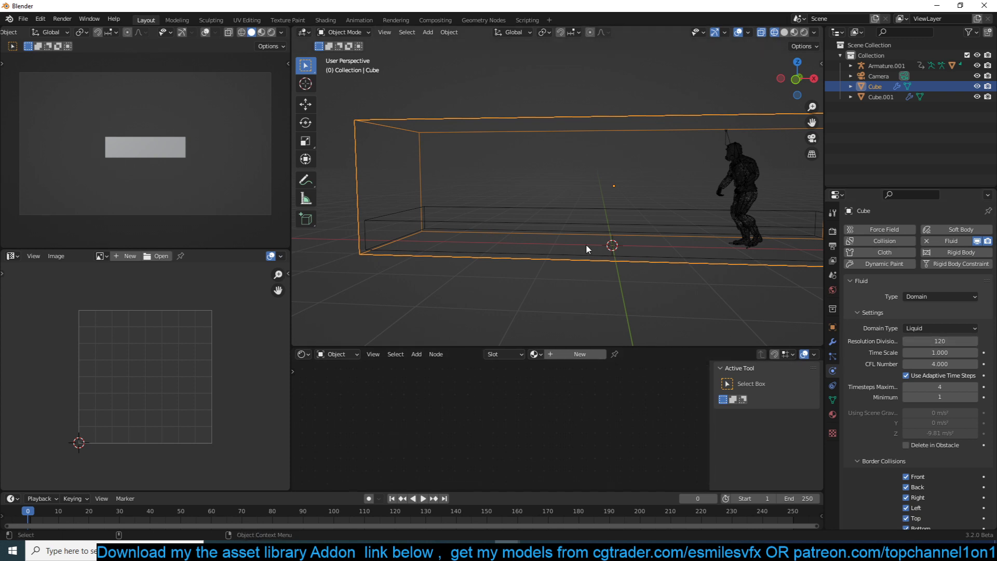
{"action": "key", "text": "space"}
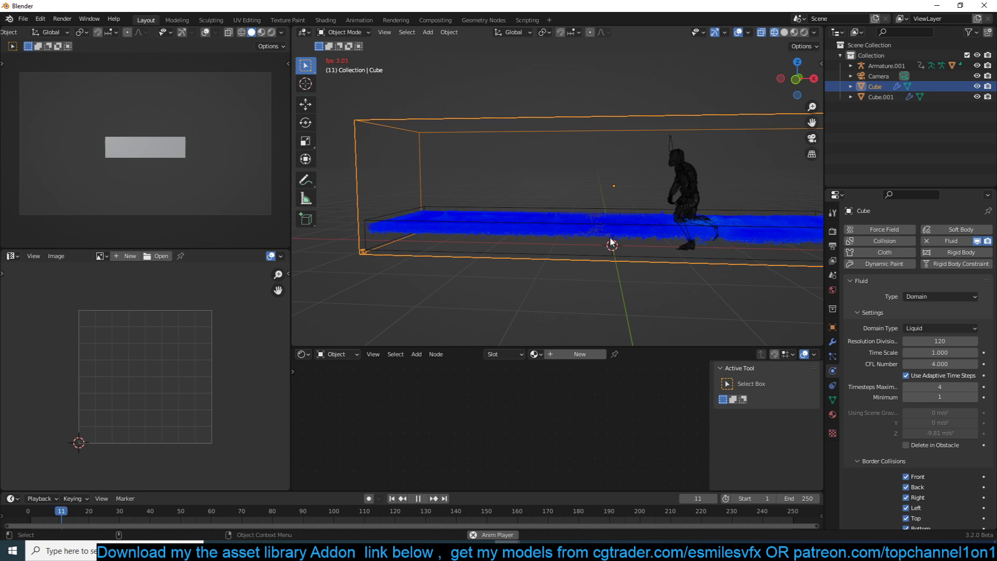
{"action": "middle_click_drag", "start_coordinate": [611, 243], "coordinate": [613, 242]}
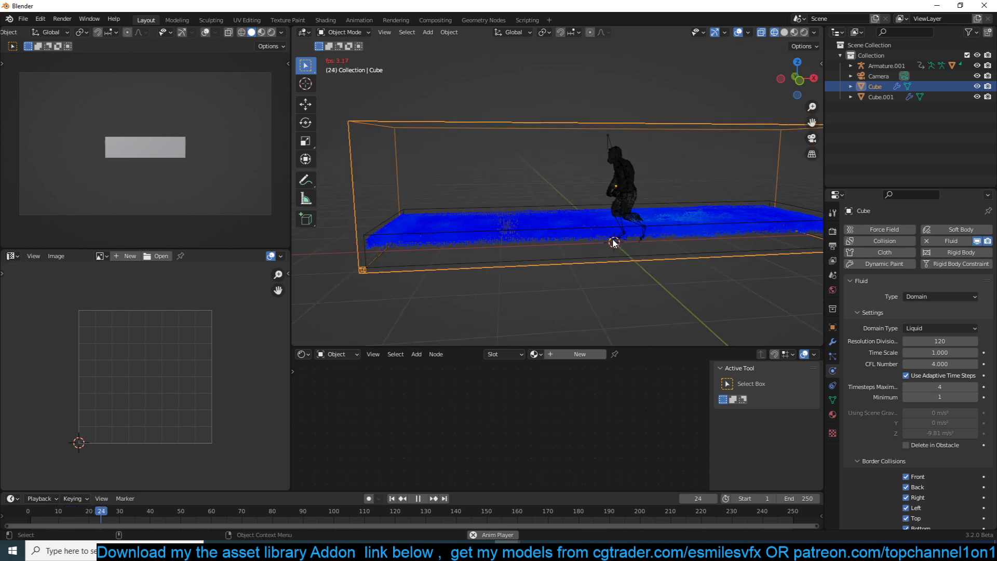
{"action": "middle_click_drag", "start_coordinate": [614, 243], "coordinate": [620, 233]}
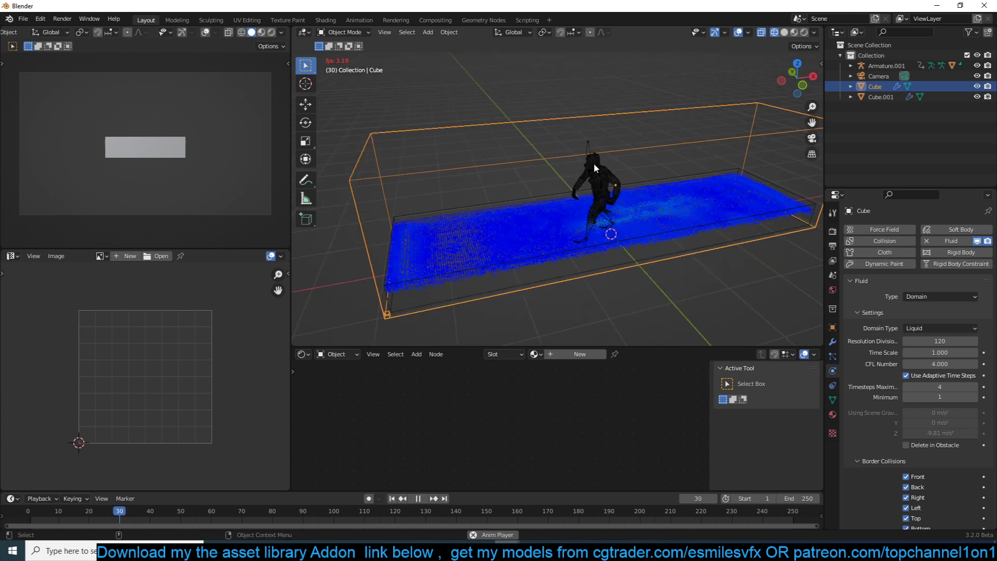
{"action": "left_click", "coordinate": [566, 248]}
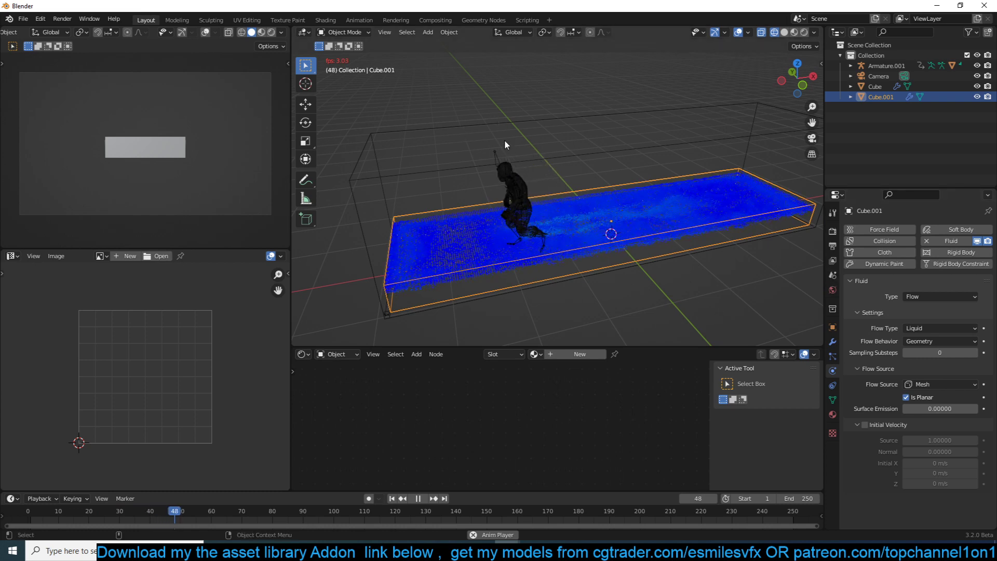
{"action": "left_click", "coordinate": [490, 197]}
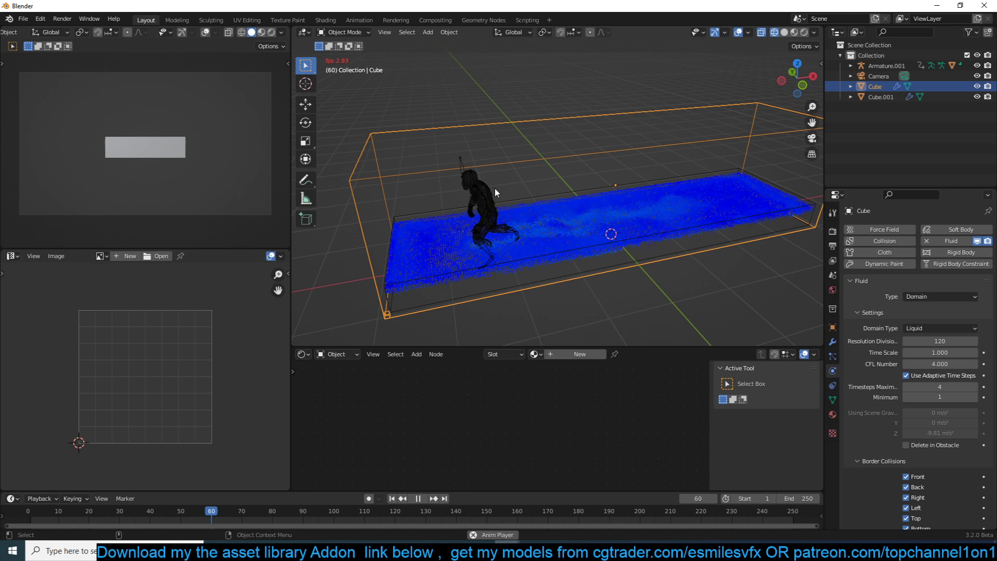
{"action": "key", "text": "Escape"}
Lower the domain resolution divisions to 60.
{"action": "middle_click_drag", "start_coordinate": [496, 186], "coordinate": [721, 206]}
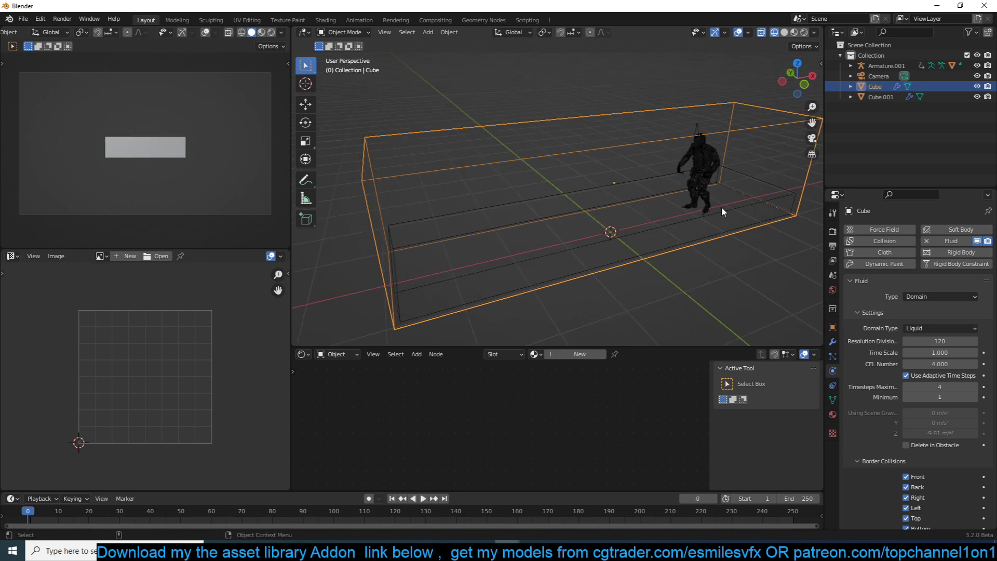
{"action": "left_click", "coordinate": [936, 342]}
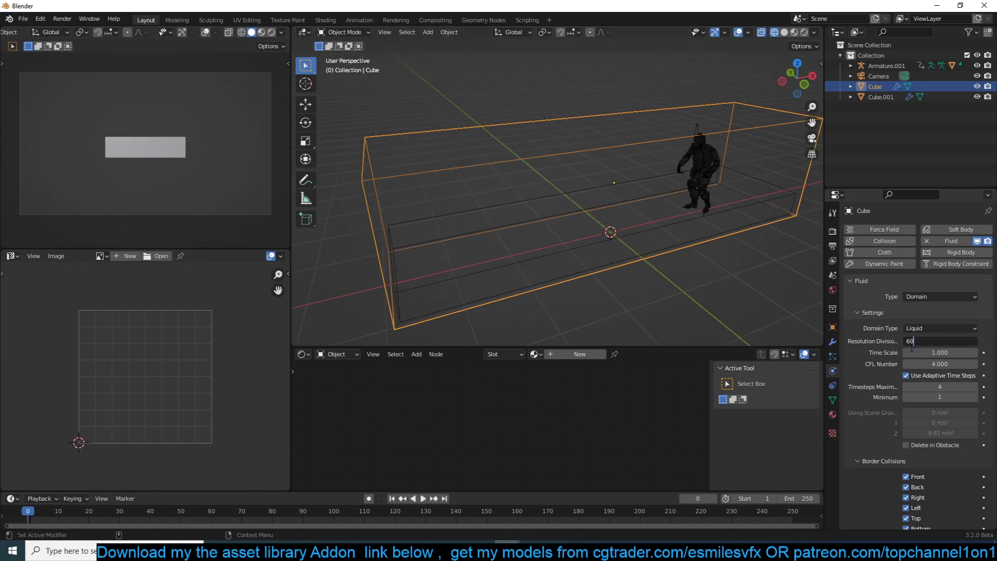
{"action": "key", "text": "Return"}
{"action": "middle_click_drag", "start_coordinate": [597, 197], "coordinate": [675, 219]}
{"action": "scroll", "coordinate": [943, 395], "scroll_direction": "down", "scroll_amount": 10}
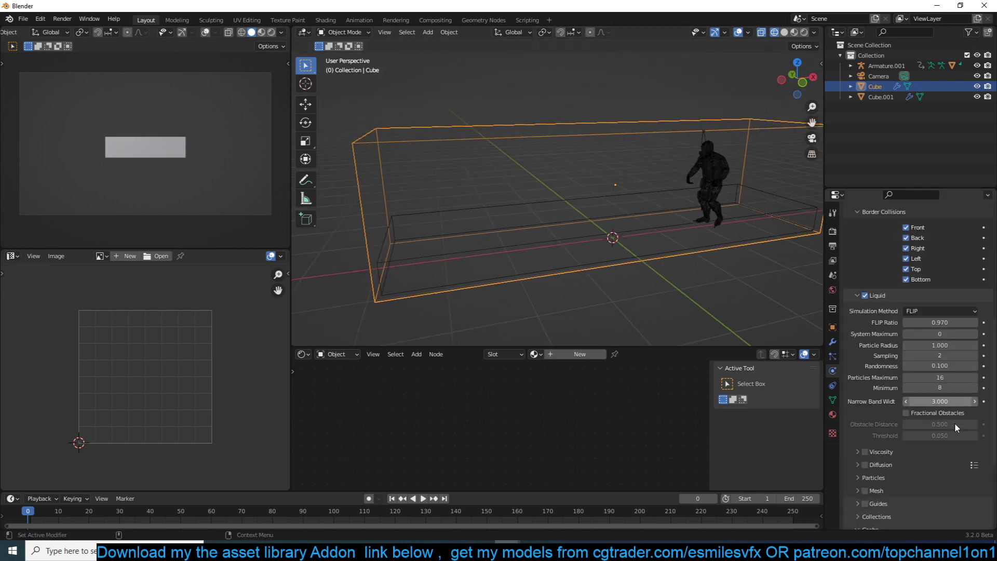
Enable Mesh generation for the liquid surface in the domain settings.
{"action": "scroll", "coordinate": [861, 413], "scroll_direction": "down", "scroll_amount": 5}
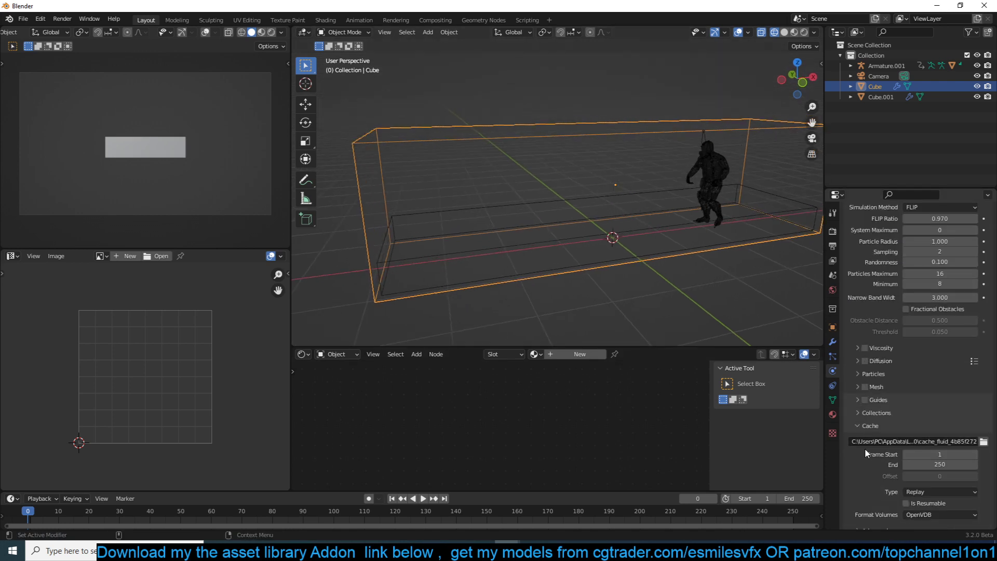
{"action": "scroll", "coordinate": [872, 435], "scroll_direction": "down", "scroll_amount": 2}
{"action": "scroll", "coordinate": [880, 426], "scroll_direction": "up", "scroll_amount": 10}
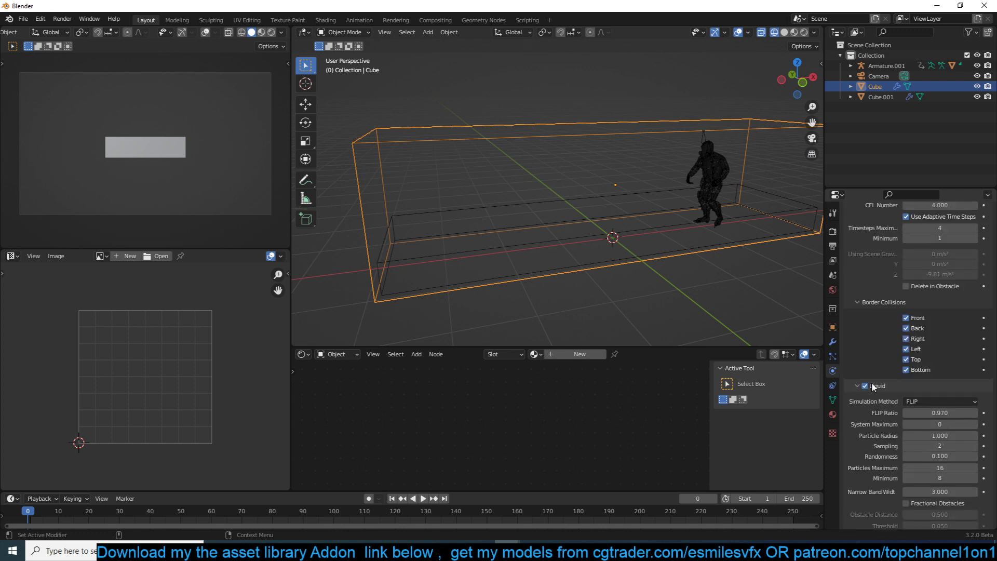
{"action": "left_click", "coordinate": [874, 301]}
{"action": "left_click", "coordinate": [884, 285]}
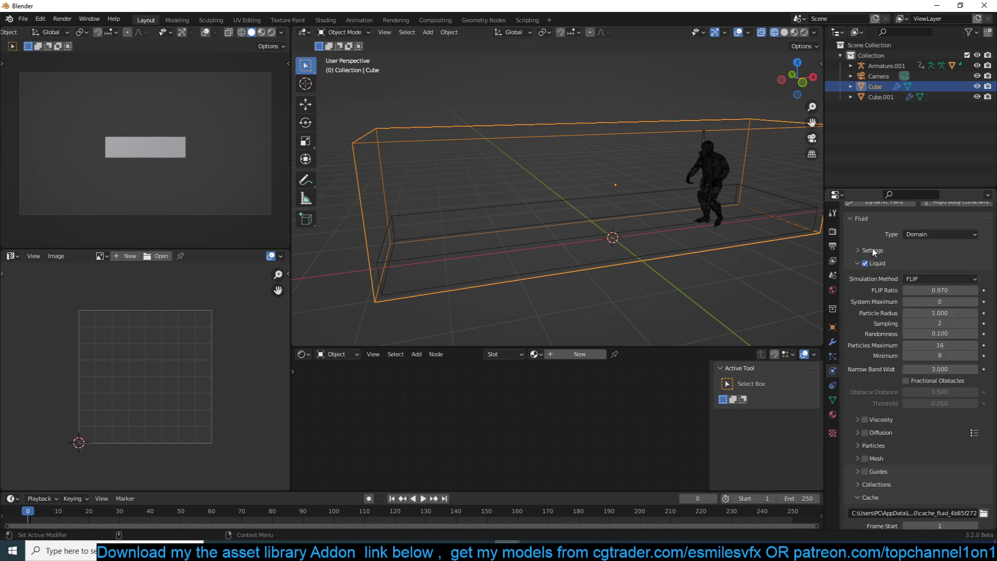
{"action": "left_click", "coordinate": [872, 250]}
{"action": "scroll", "coordinate": [872, 417], "scroll_direction": "down", "scroll_amount": 5}
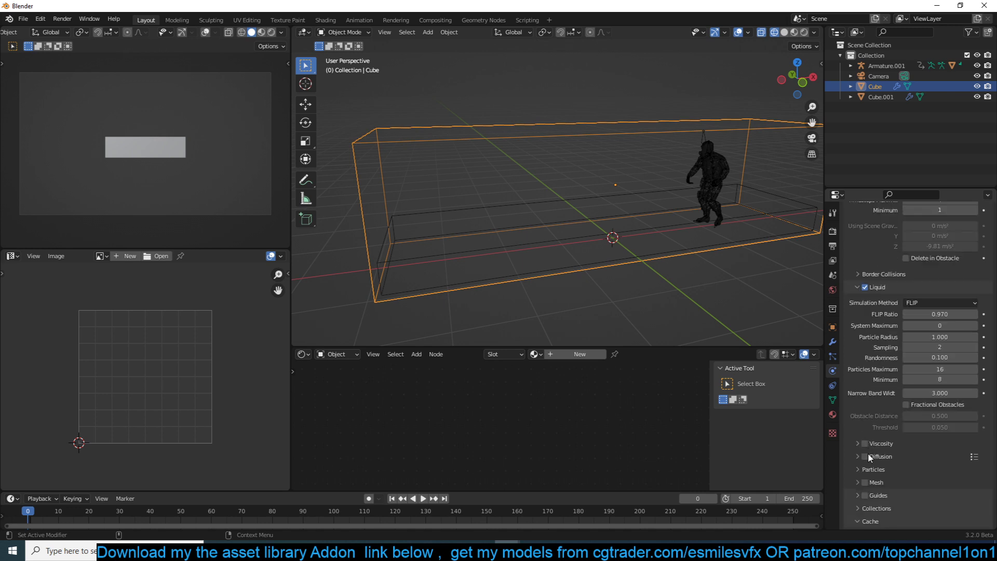
{"action": "scroll", "coordinate": [869, 447], "scroll_direction": "down", "scroll_amount": 6}
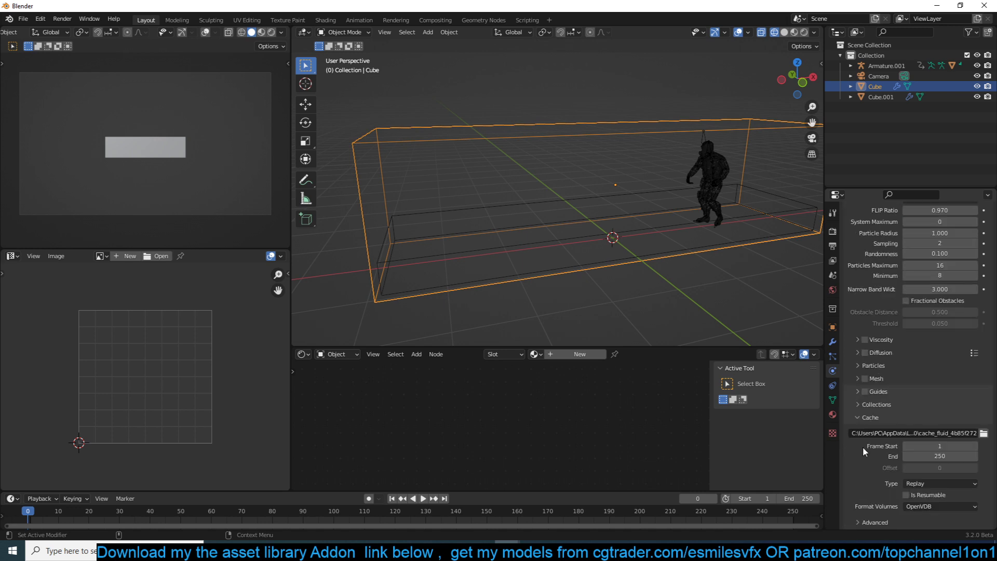
{"action": "left_click", "coordinate": [865, 378]}
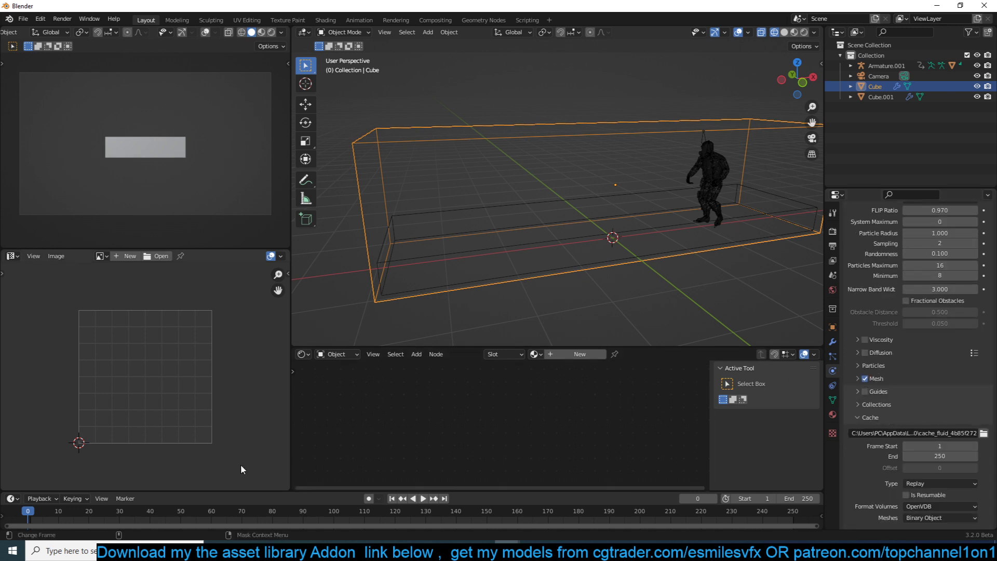
Preview the meshed liquid, then set resolution divisions back to 120.
{"action": "key", "text": "space"}
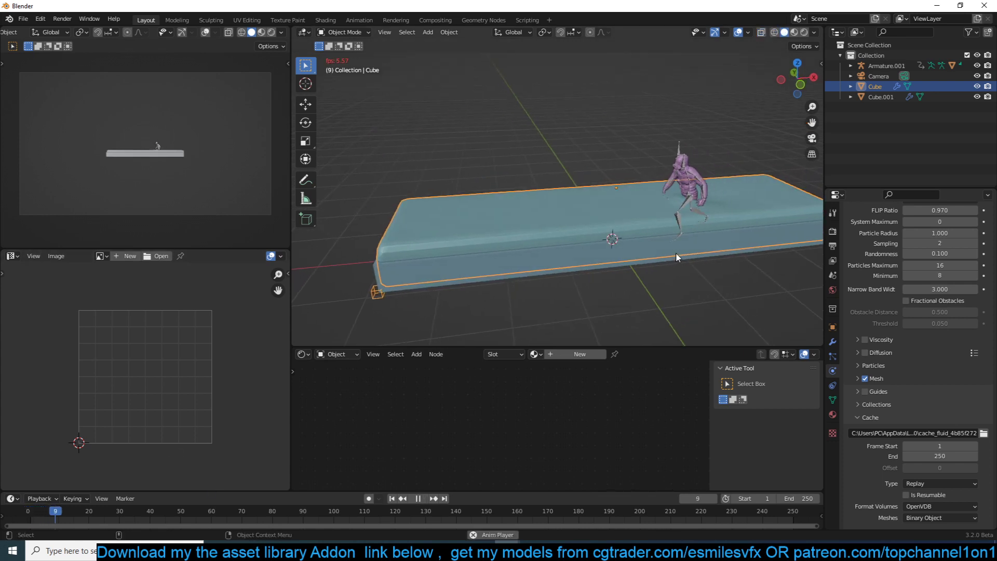
{"action": "middle_click_drag", "start_coordinate": [661, 259], "coordinate": [629, 252]}
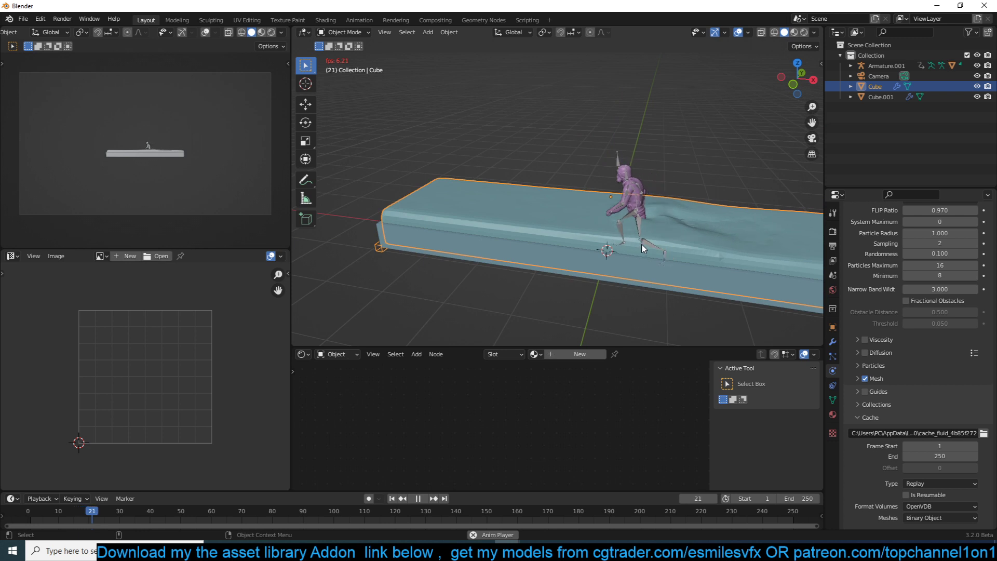
{"action": "key", "text": "space"}
{"action": "scroll", "coordinate": [946, 276], "scroll_direction": "up", "scroll_amount": 7}
{"action": "scroll", "coordinate": [945, 278], "scroll_direction": "up", "scroll_amount": 4}
{"action": "double_click", "coordinate": [943, 278]}
{"action": "key", "text": "Return"}
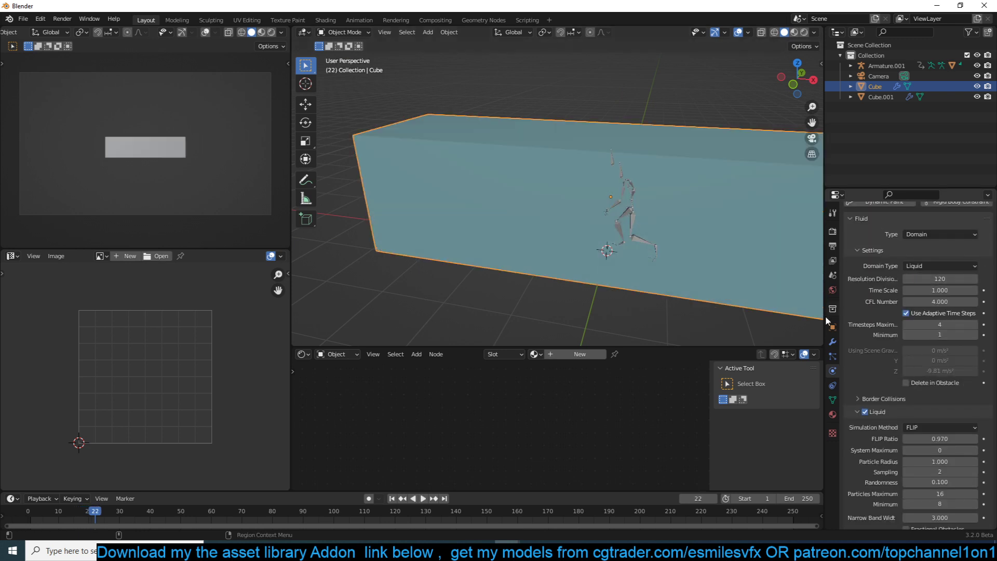
Replay the simulation from frame 0 with the flow plane Cube.001 hidden.
{"action": "left_click", "coordinate": [27, 511]}
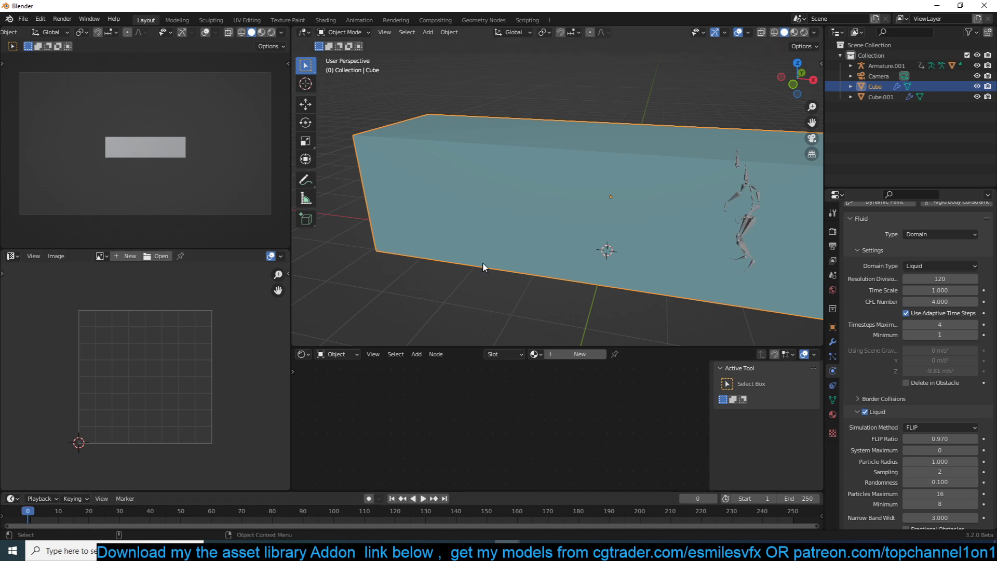
{"action": "left_click", "coordinate": [464, 283]}
{"action": "key", "text": "space"}
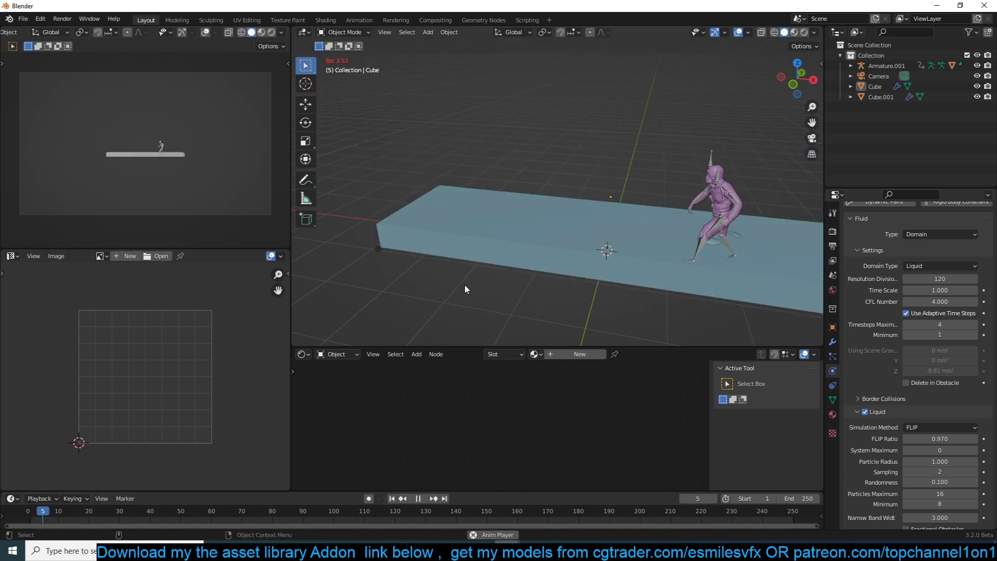
{"action": "key", "text": "space"}
{"action": "left_click", "coordinate": [493, 254]}
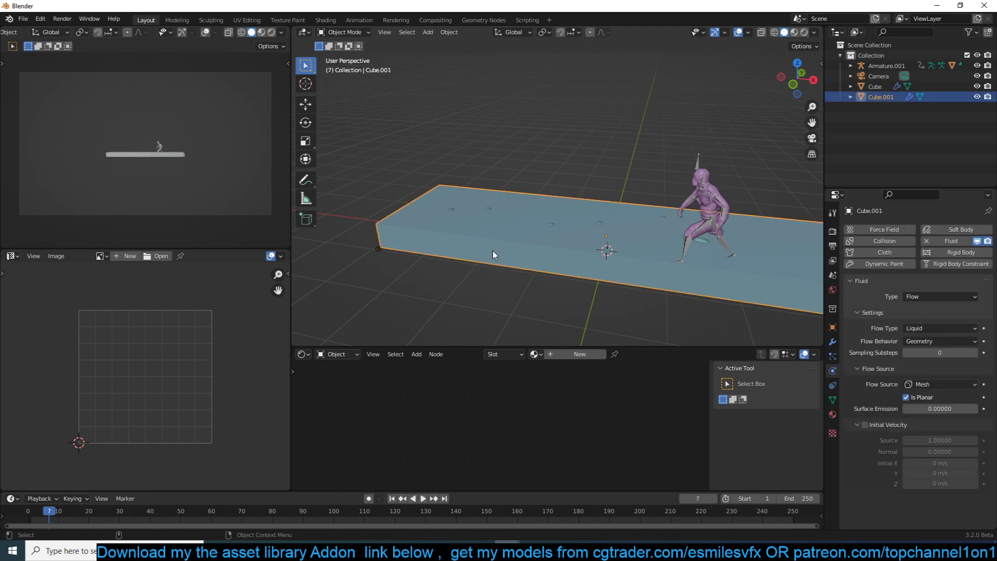
{"action": "key", "text": "h"}
{"action": "key", "text": "space"}
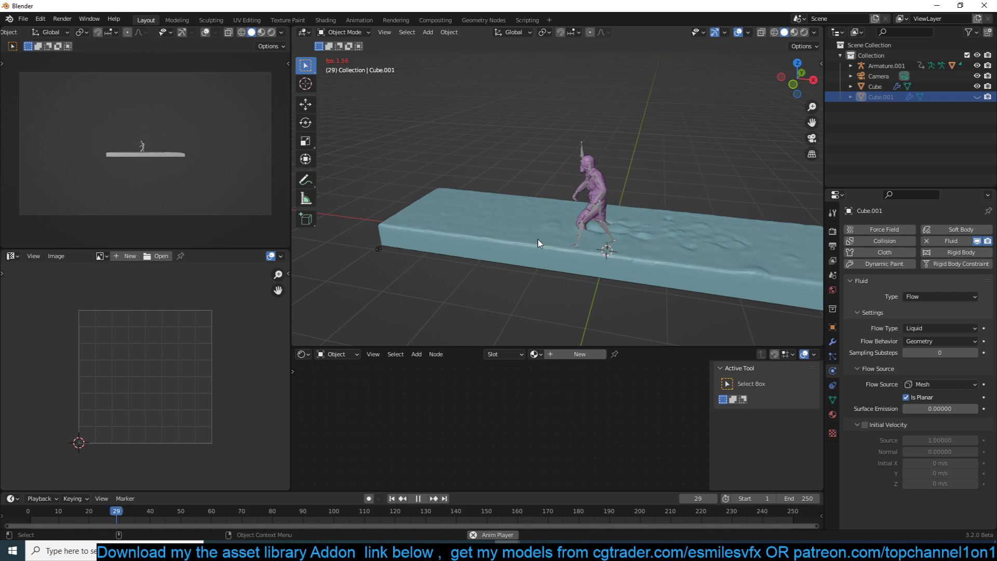
{"action": "middle_click_drag", "start_coordinate": [538, 241], "coordinate": [540, 241]}
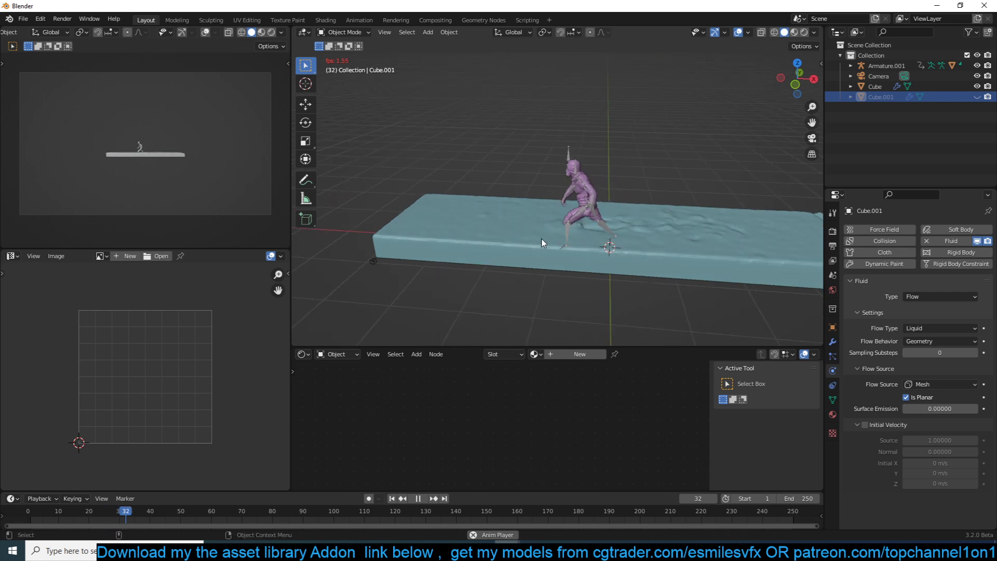
{"action": "key", "text": "space"}
Unhide Cube.001 with Alt+H and select it to show its Flow settings.
{"action": "left_click", "coordinate": [542, 240]}
{"action": "key", "text": "alt+h"}
{"action": "left_click", "coordinate": [524, 248]}
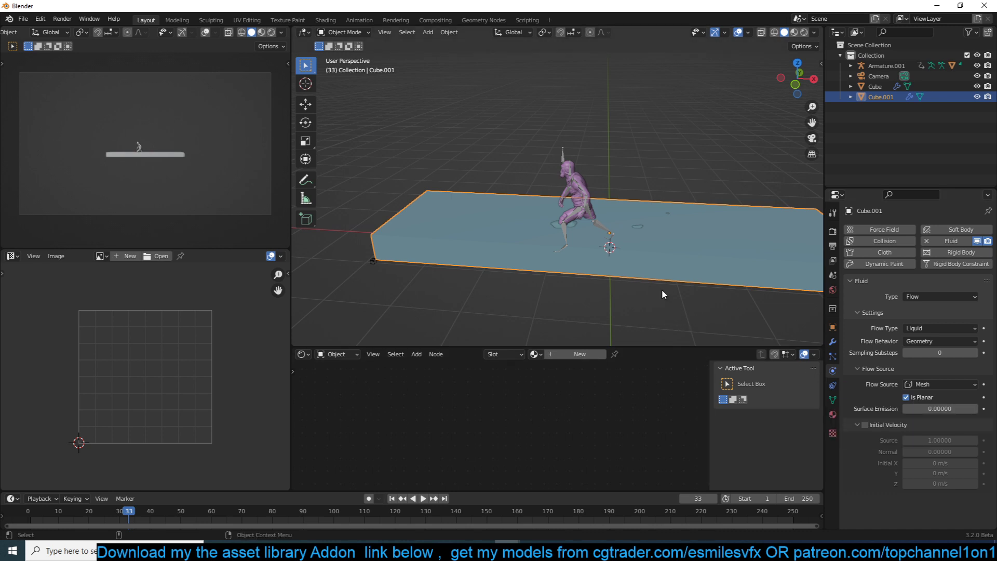
Hide the flow object Cube.001 and select the liquid domain Cube.
{"action": "left_click", "coordinate": [630, 291]}
{"action": "left_click", "coordinate": [655, 263]}
{"action": "key", "text": "h"}
{"action": "left_click", "coordinate": [656, 266]}
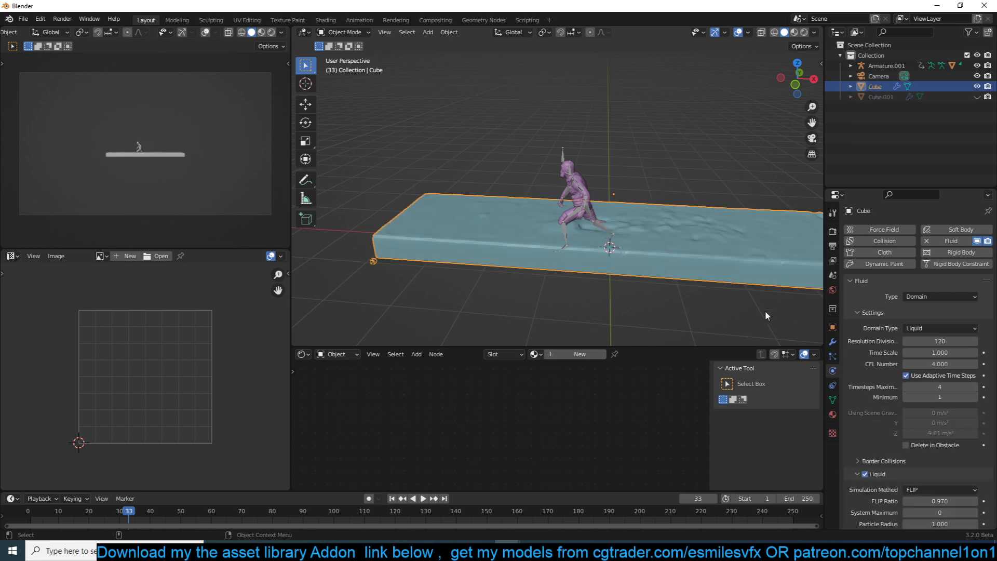
Set the cache type to All and Bake All starting from frame 0.
{"action": "scroll", "coordinate": [908, 468], "scroll_direction": "down", "scroll_amount": 10}
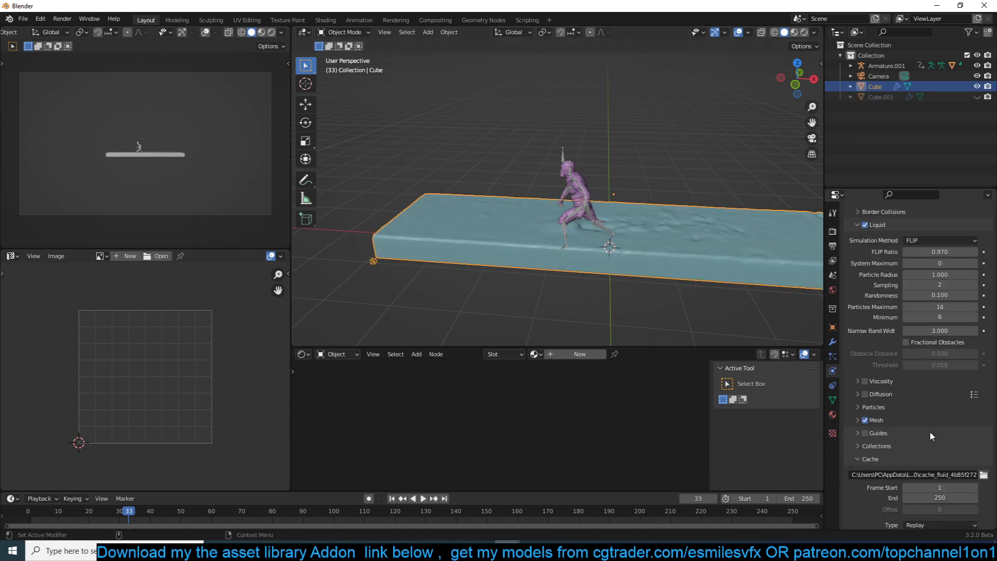
{"action": "scroll", "coordinate": [935, 436], "scroll_direction": "down", "scroll_amount": 3}
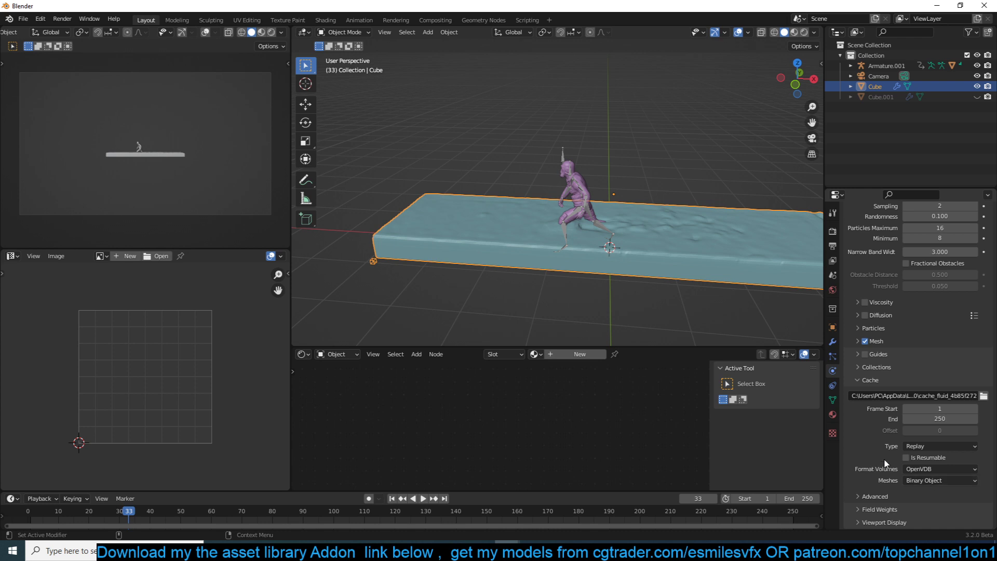
{"action": "left_click", "coordinate": [924, 445]}
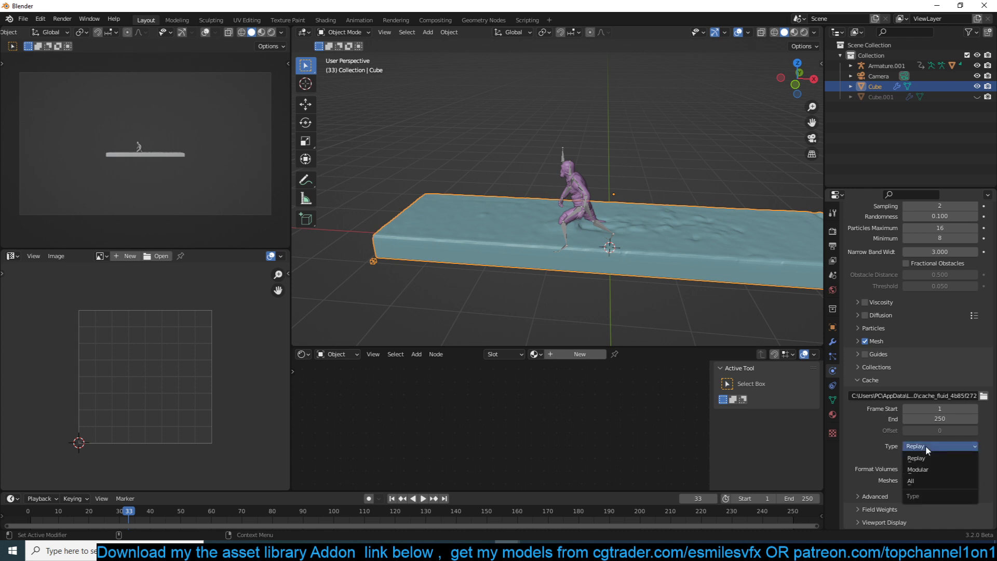
{"action": "left_click", "coordinate": [919, 482]}
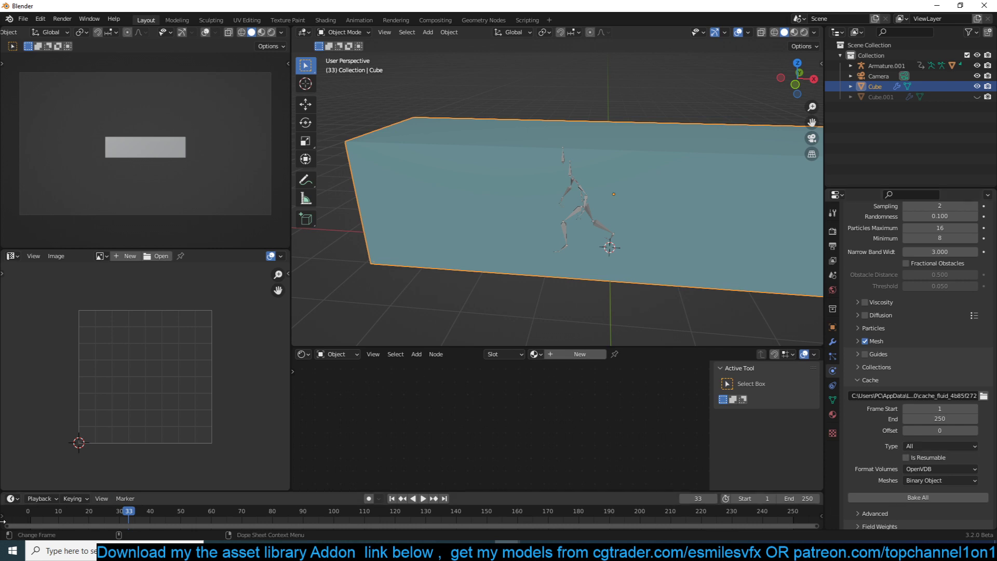
{"action": "left_click", "coordinate": [24, 514]}
{"action": "left_click", "coordinate": [889, 496]}
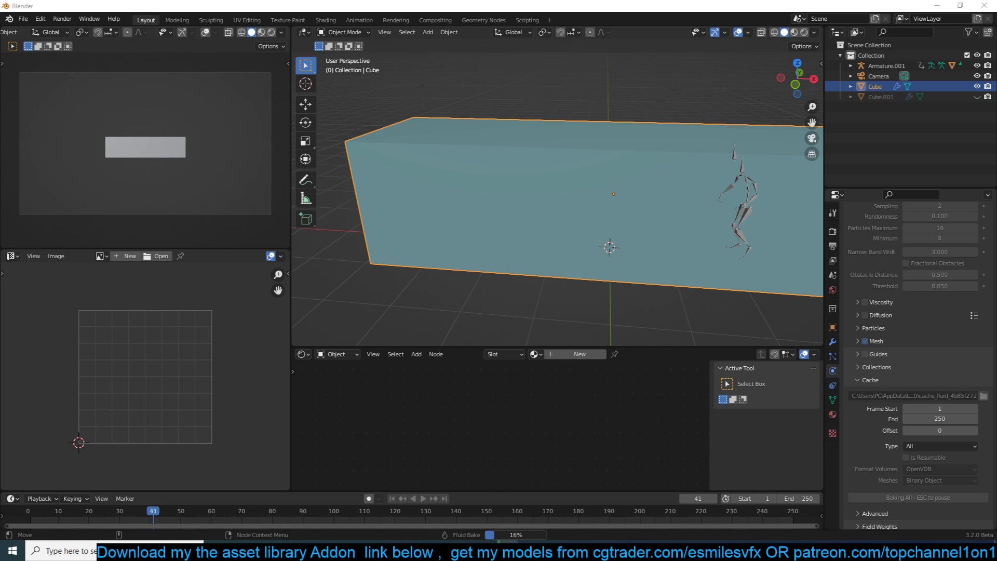
Switch to the Chrome window showing the Aquatiq Water Addon page while the bake runs.
{"action": "key", "text": "alt+Tab"}
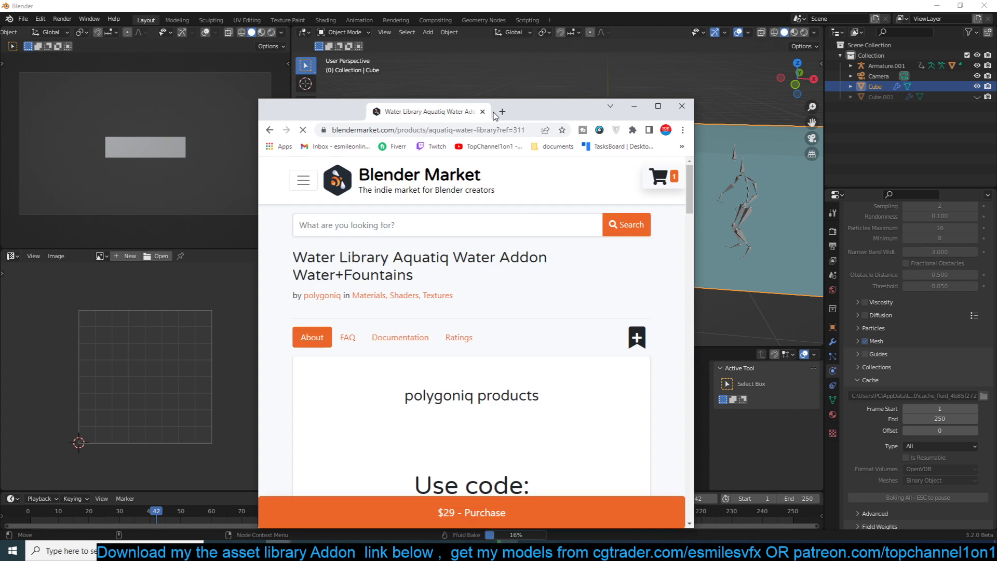
Maximize Chrome and play the Aquatiq release video.
{"action": "double_click", "coordinate": [495, 114]}
{"action": "scroll", "coordinate": [555, 236], "scroll_direction": "down", "scroll_amount": 2}
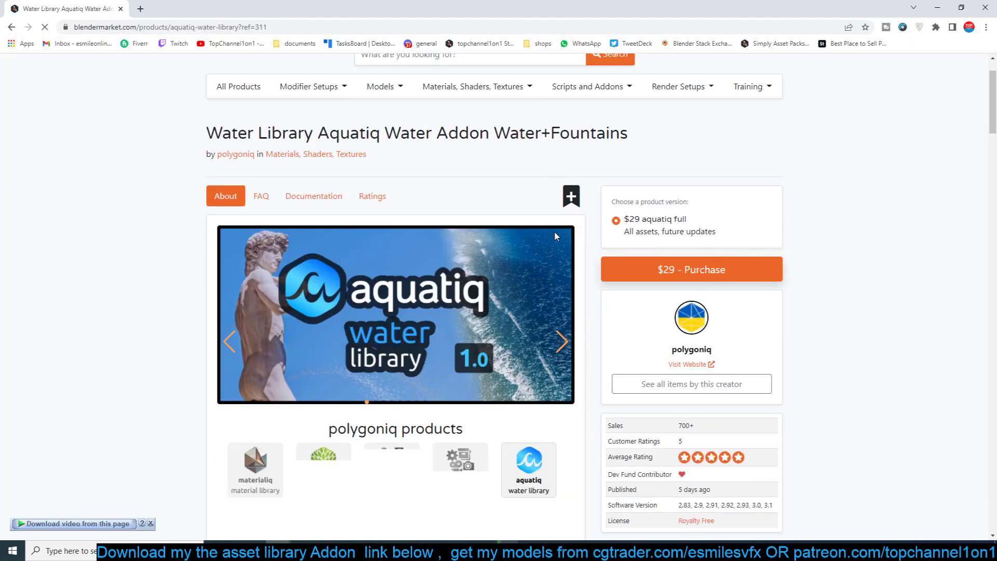
{"action": "scroll", "coordinate": [503, 270], "scroll_direction": "up", "scroll_amount": 2}
{"action": "scroll", "coordinate": [503, 271], "scroll_direction": "down", "scroll_amount": 8}
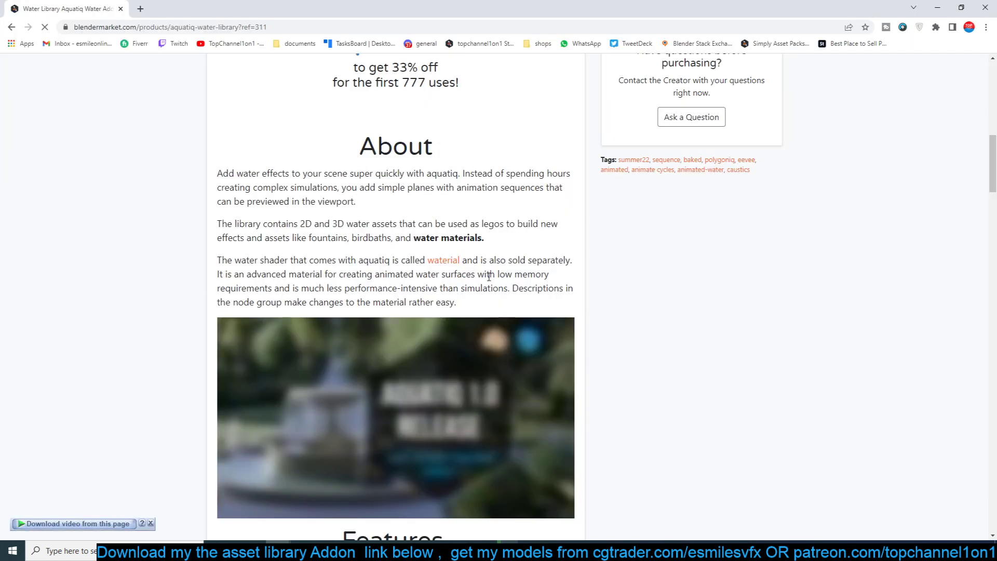
{"action": "scroll", "coordinate": [489, 277], "scroll_direction": "up", "scroll_amount": 8}
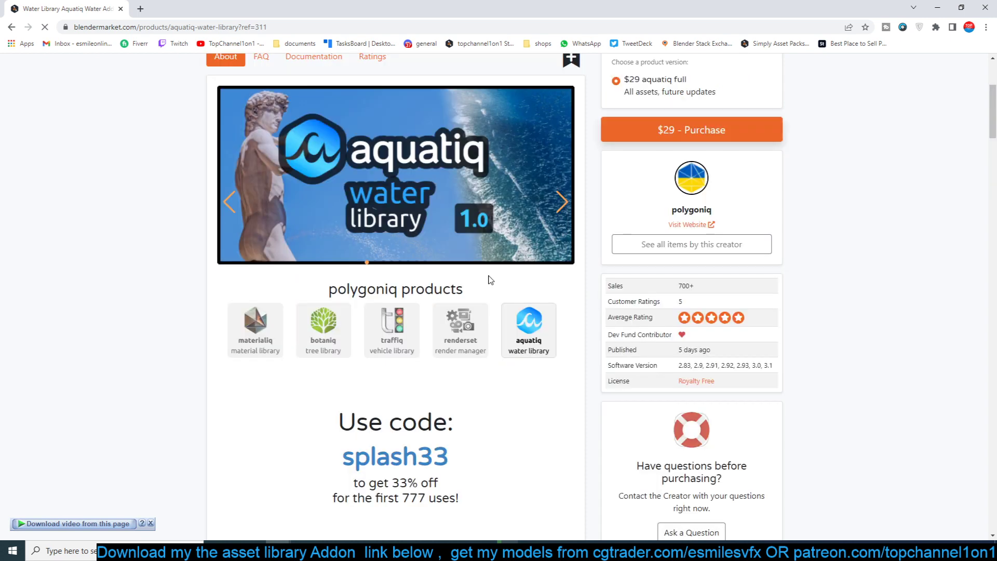
{"action": "scroll", "coordinate": [491, 279], "scroll_direction": "down", "scroll_amount": 12}
{"action": "scroll", "coordinate": [490, 279], "scroll_direction": "up", "scroll_amount": 4}
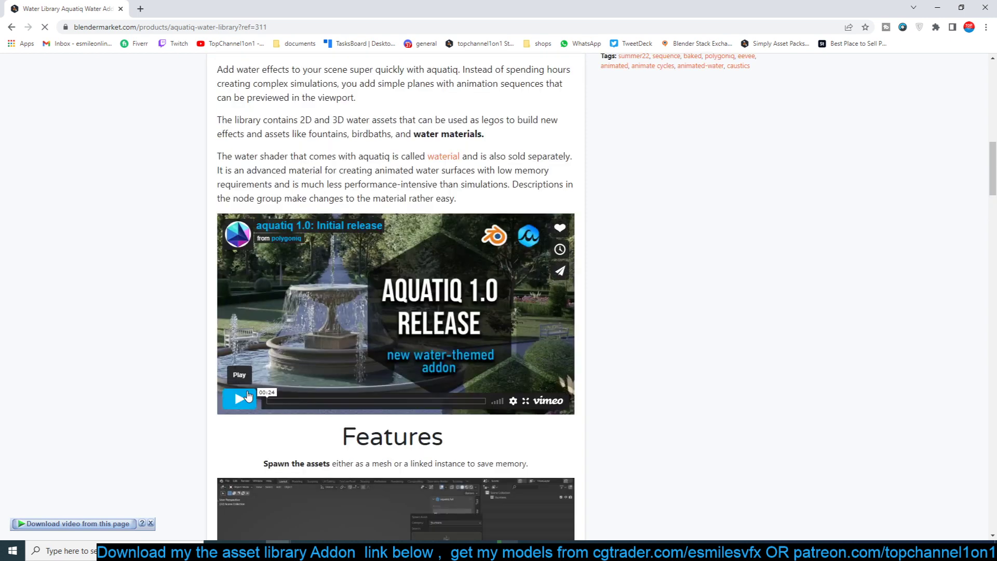
{"action": "left_click", "coordinate": [247, 396]}
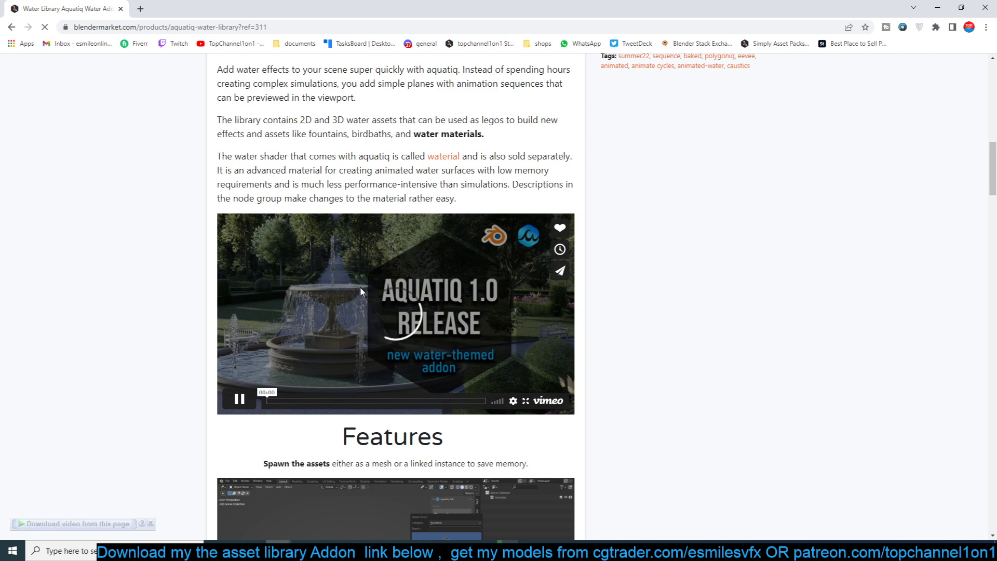
Scroll down through the Aquatiq Water Addon product page.
{"action": "scroll", "coordinate": [361, 291], "scroll_direction": "down", "scroll_amount": 1}
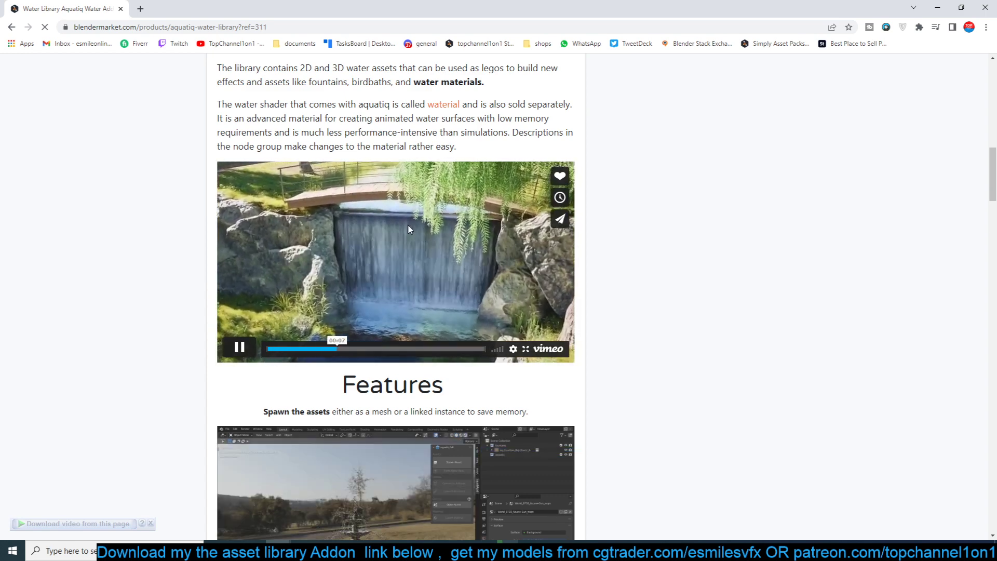
{"action": "scroll", "coordinate": [408, 235], "scroll_direction": "up", "scroll_amount": 15}
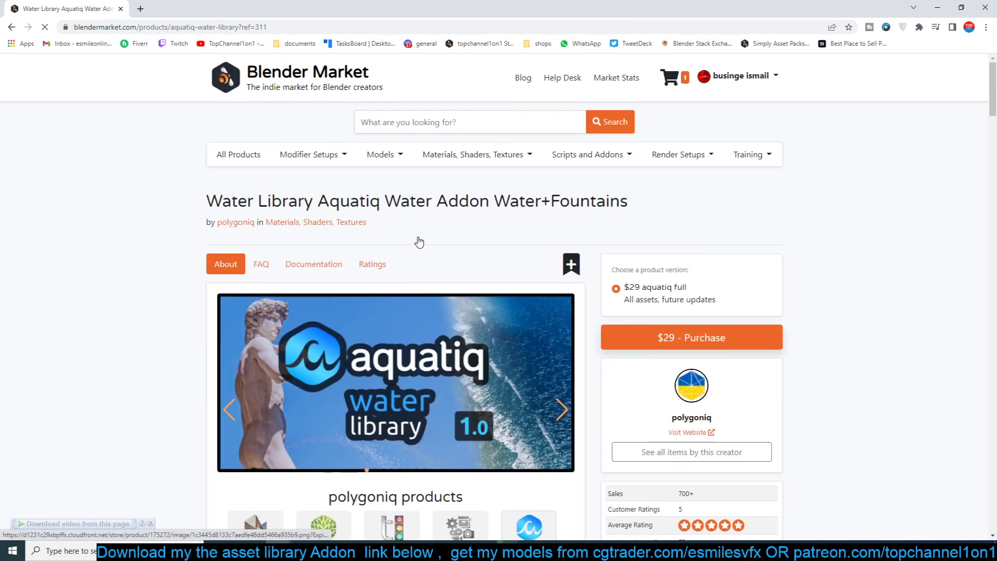
{"action": "scroll", "coordinate": [419, 242], "scroll_direction": "down", "scroll_amount": 5}
{"action": "scroll", "coordinate": [471, 282], "scroll_direction": "down", "scroll_amount": 1}
{"action": "scroll", "coordinate": [290, 248], "scroll_direction": "down", "scroll_amount": 2}
{"action": "scroll", "coordinate": [329, 296], "scroll_direction": "down", "scroll_amount": 8}
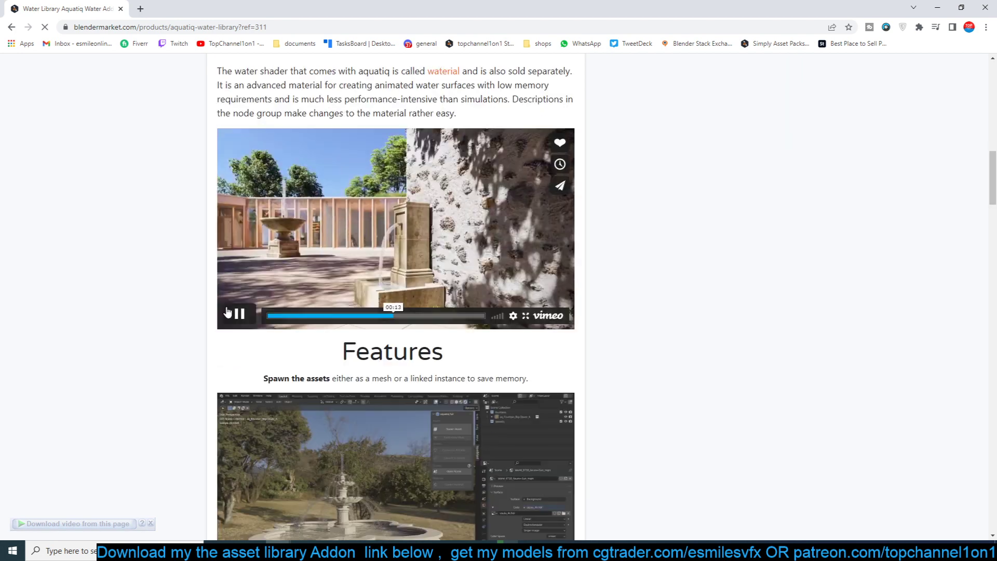
{"action": "scroll", "coordinate": [150, 310], "scroll_direction": "down", "scroll_amount": 2}
{"action": "scroll", "coordinate": [145, 311], "scroll_direction": "down", "scroll_amount": 4}
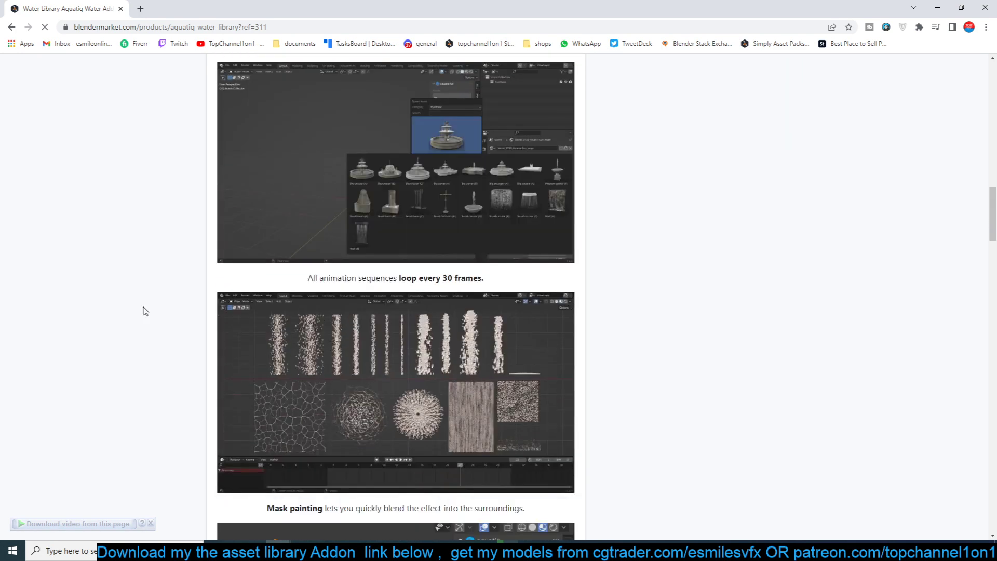
{"action": "scroll", "coordinate": [145, 310], "scroll_direction": "down", "scroll_amount": 8}
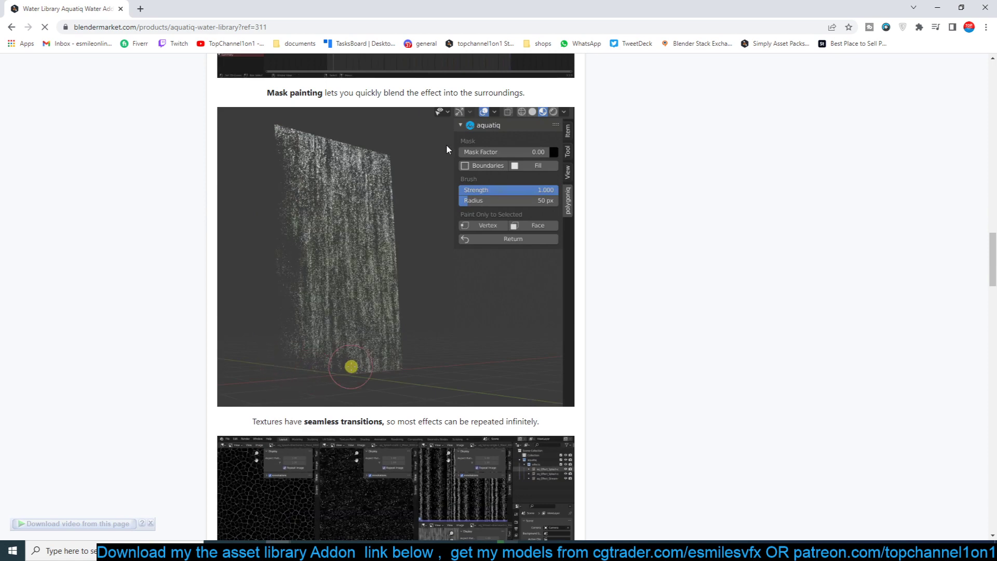
{"action": "scroll", "coordinate": [409, 200], "scroll_direction": "down", "scroll_amount": 4}
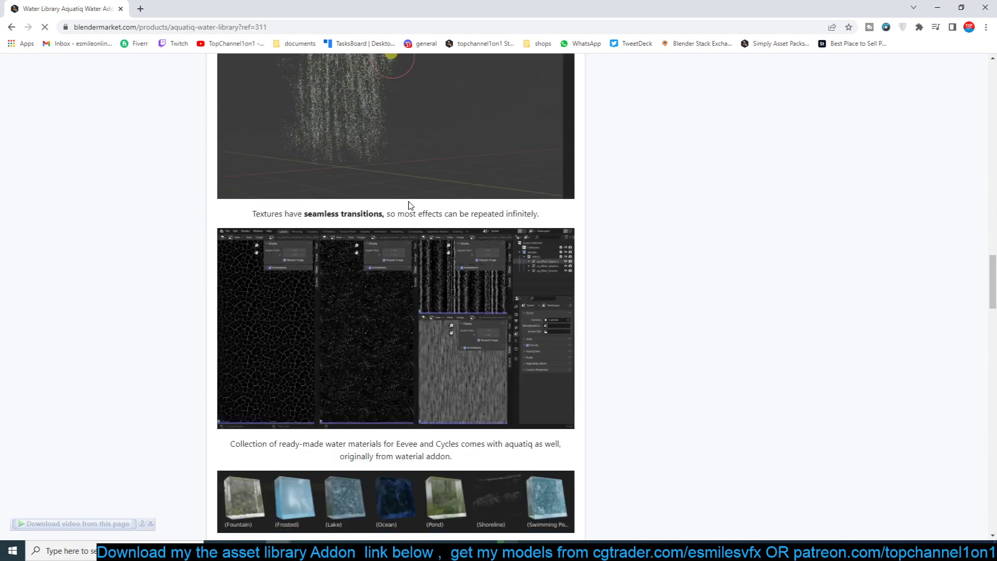
{"action": "scroll", "coordinate": [325, 297], "scroll_direction": "down", "scroll_amount": 6}
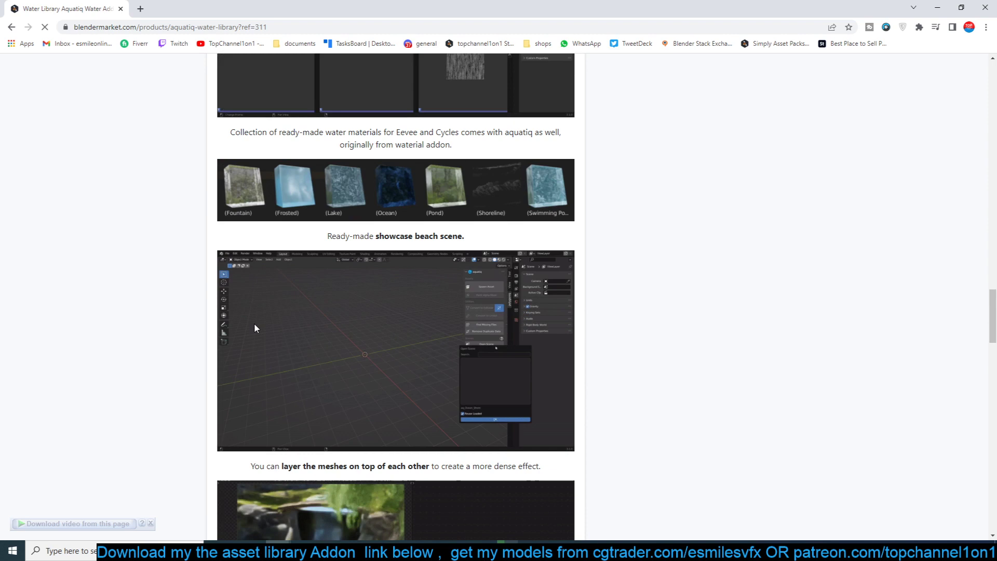
{"action": "scroll", "coordinate": [254, 328], "scroll_direction": "down", "scroll_amount": 15}
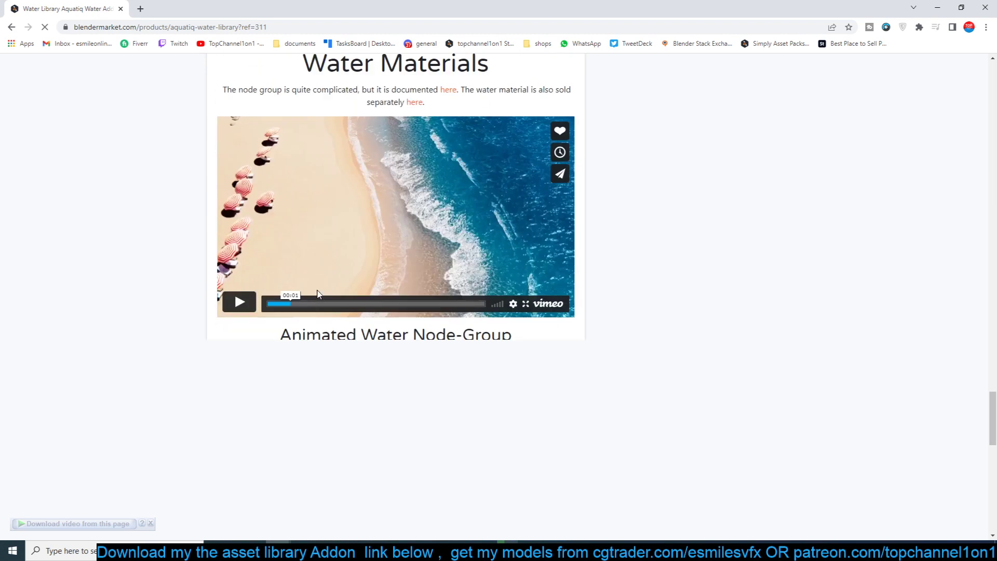
{"action": "scroll", "coordinate": [402, 255], "scroll_direction": "up", "scroll_amount": 3}
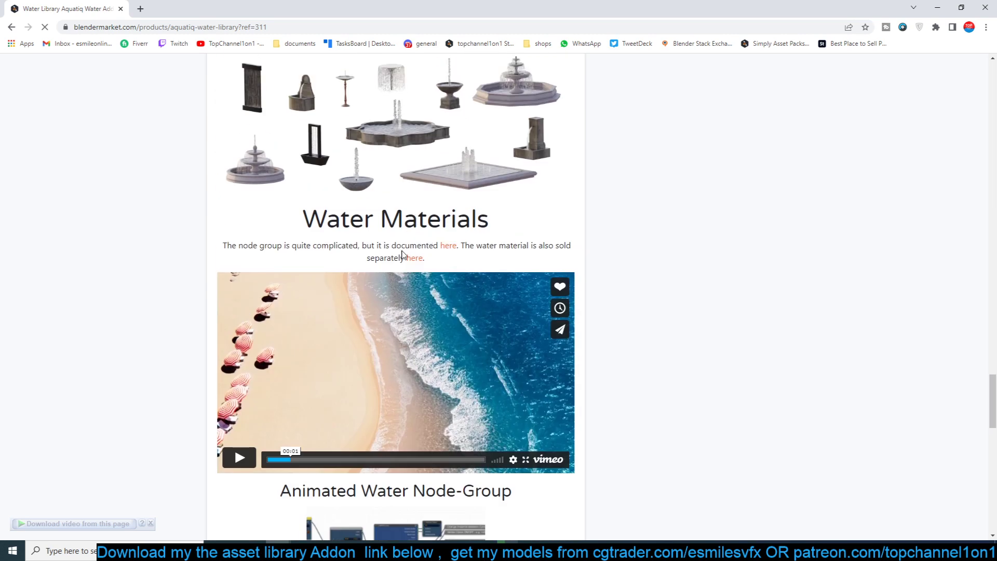
Play and pause the Water Materials video, then scroll back to the top.
{"action": "left_click", "coordinate": [405, 363]}
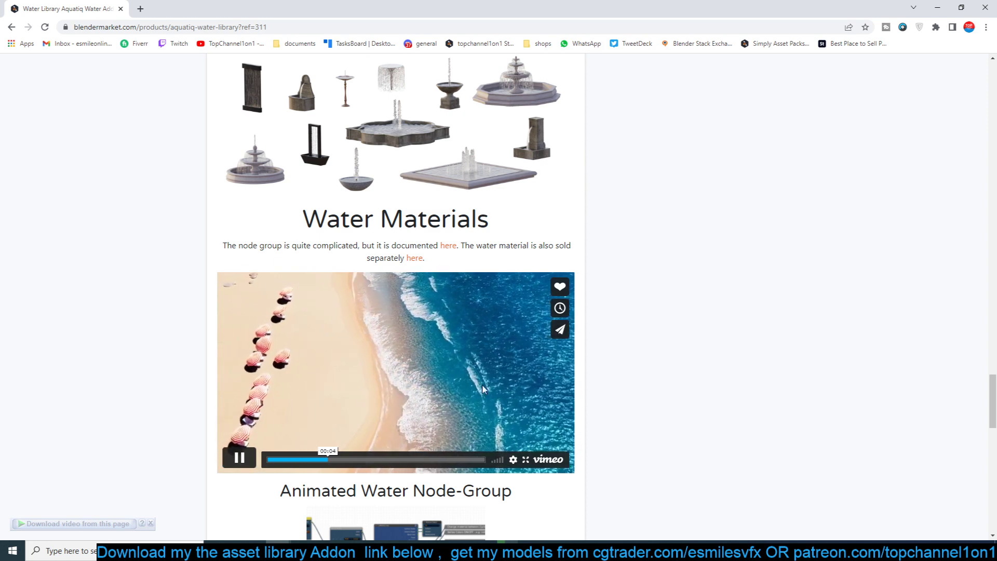
{"action": "scroll", "coordinate": [512, 390], "scroll_direction": "down", "scroll_amount": 2}
{"action": "left_click", "coordinate": [238, 352]}
{"action": "scroll", "coordinate": [233, 378], "scroll_direction": "down", "scroll_amount": 8}
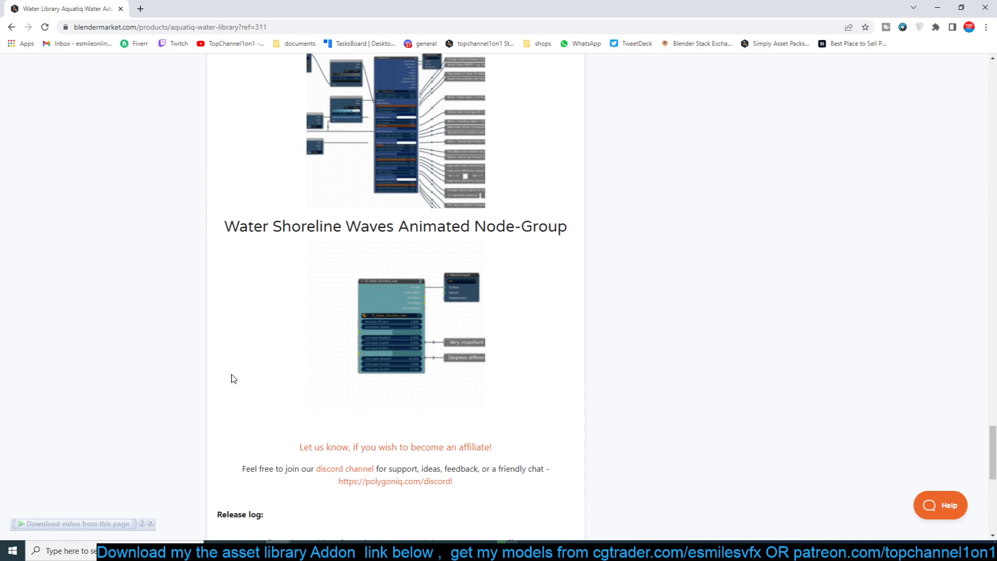
{"action": "scroll", "coordinate": [233, 378], "scroll_direction": "down", "scroll_amount": 9}
{"action": "scroll", "coordinate": [233, 378], "scroll_direction": "up", "scroll_amount": 20}
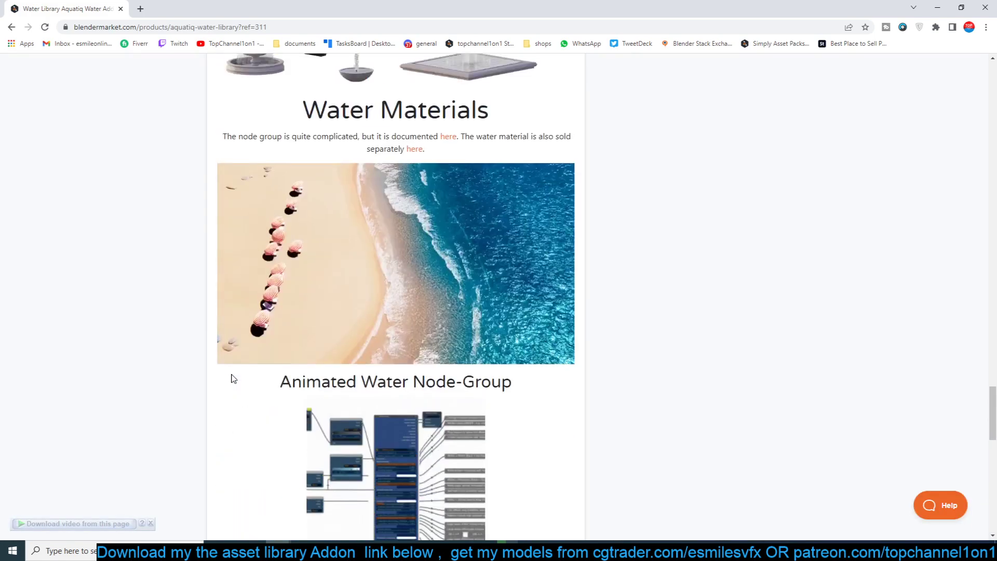
{"action": "scroll", "coordinate": [232, 378], "scroll_direction": "up", "scroll_amount": 15}
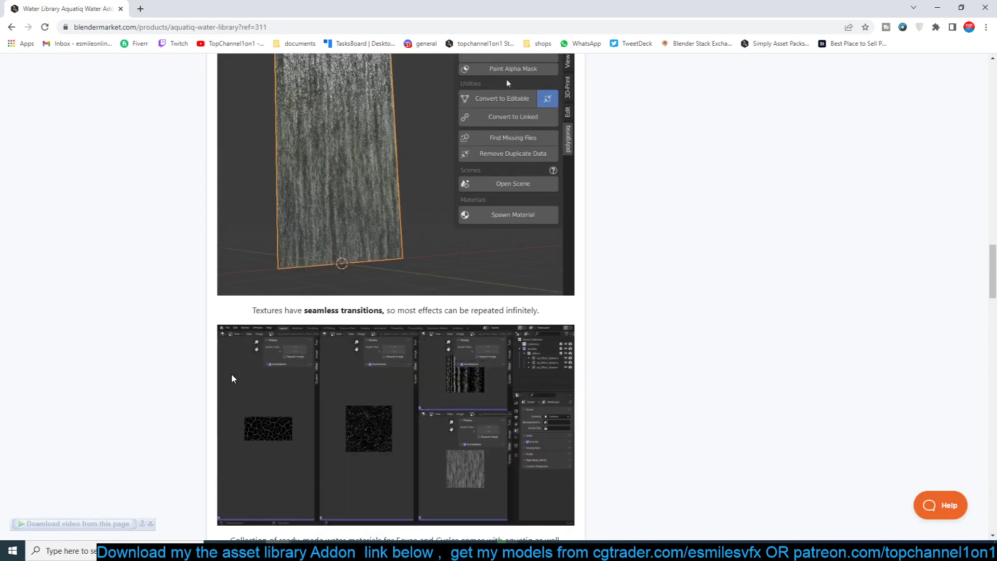
{"action": "scroll", "coordinate": [232, 373], "scroll_direction": "up", "scroll_amount": 15}
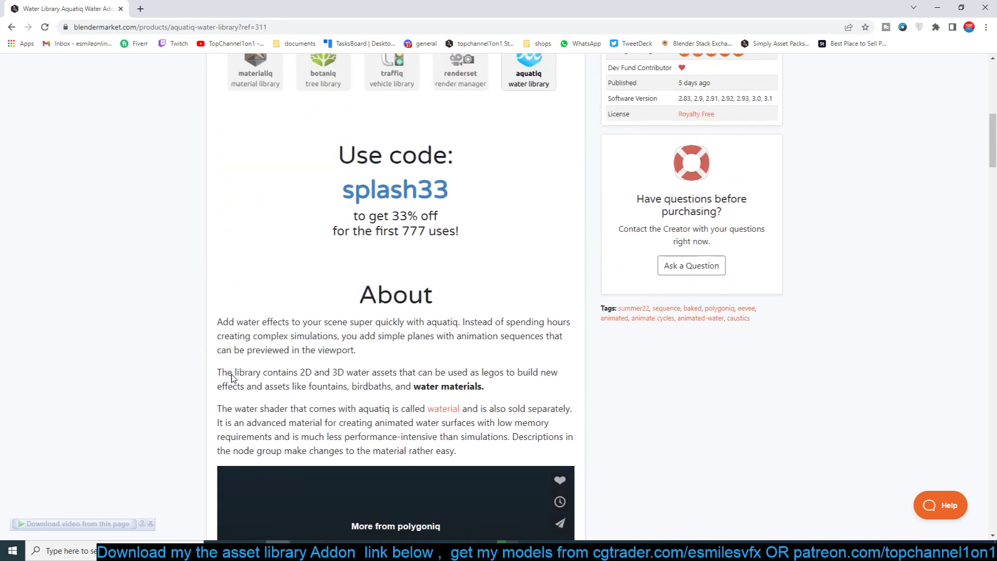
{"action": "scroll", "coordinate": [836, 161], "scroll_direction": "up", "scroll_amount": 6}
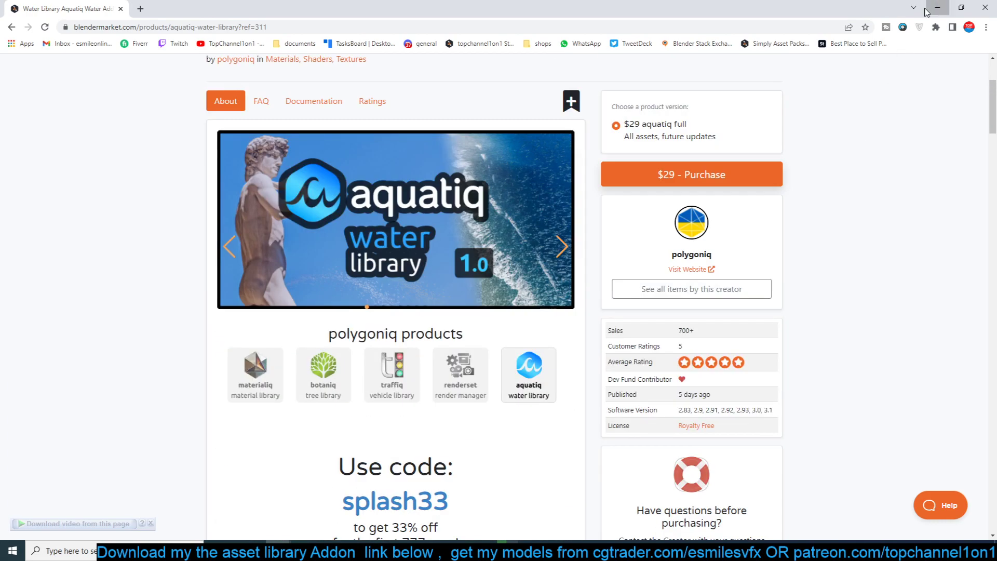
Return to Blender, cancel the running bake, and play the baked liquid from the first frame.
{"action": "left_click", "coordinate": [936, 8]}
{"action": "key", "text": "Escape"}
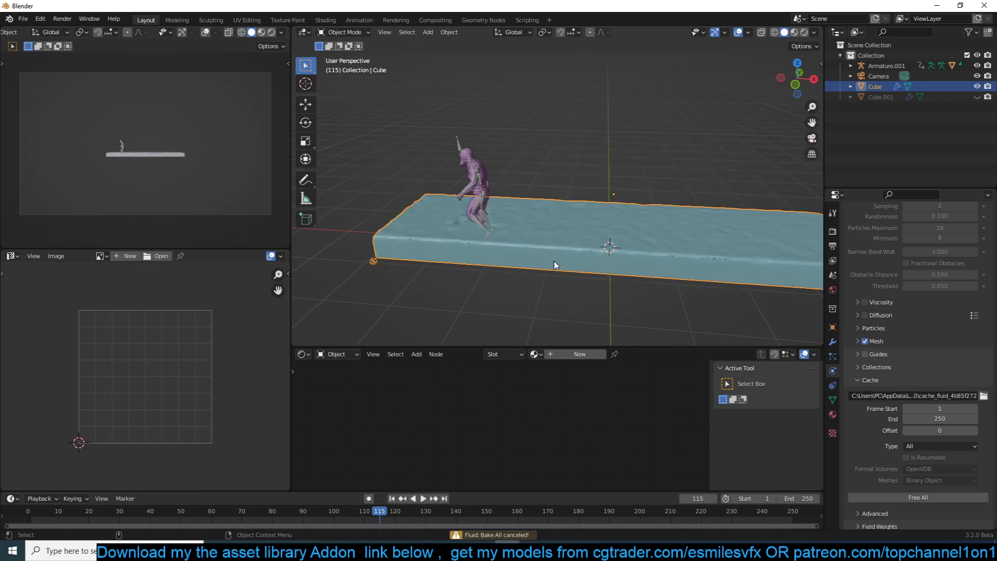
{"action": "key", "text": "shift+Left"}
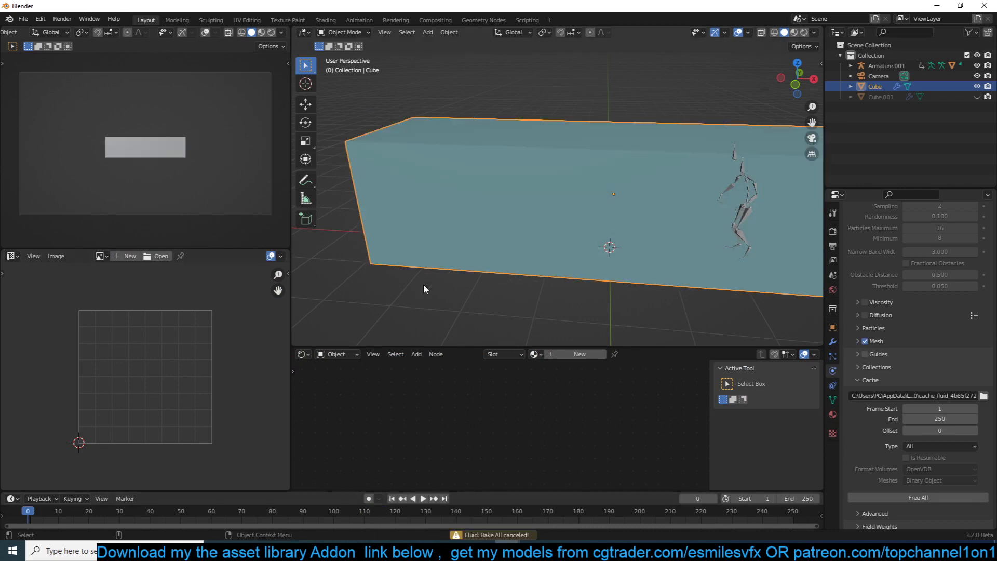
{"action": "key", "text": "space"}
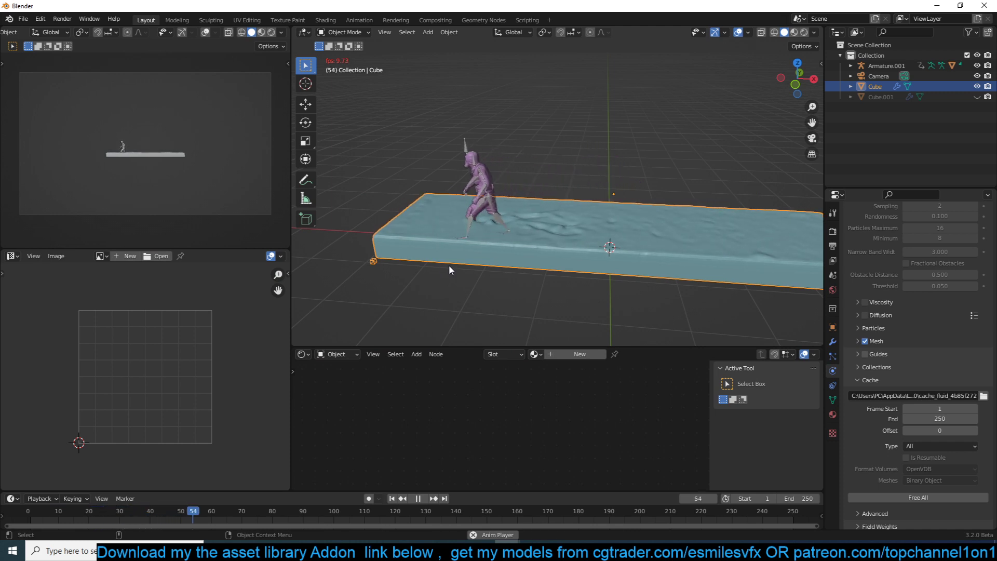
{"action": "key", "text": "space"}
{"action": "left_click", "coordinate": [472, 235]}
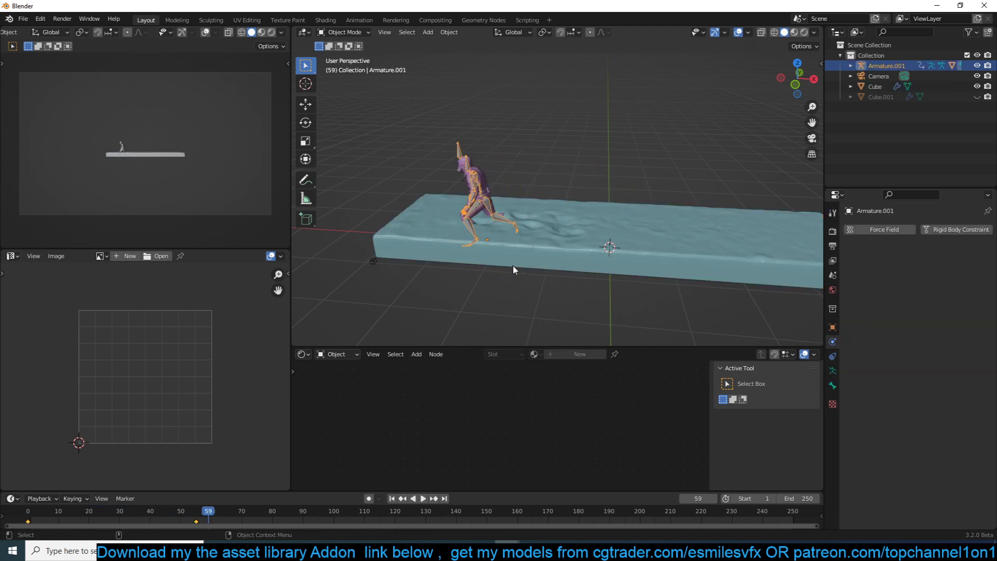
{"action": "scroll", "coordinate": [917, 438], "scroll_direction": "down", "scroll_amount": 15}
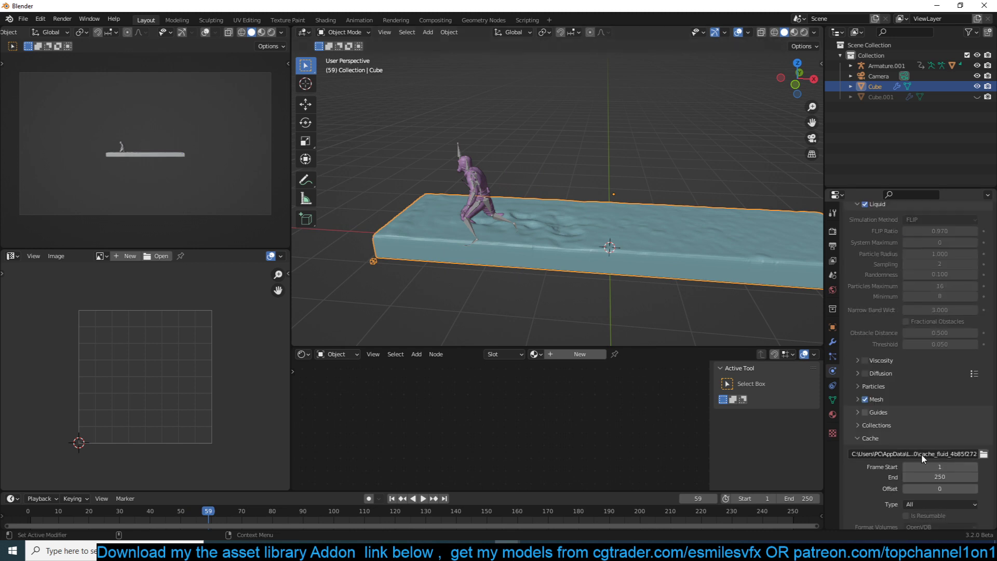
Free the baked fluid cache and set resolution divisions to 60.
{"action": "left_click", "coordinate": [923, 482]}
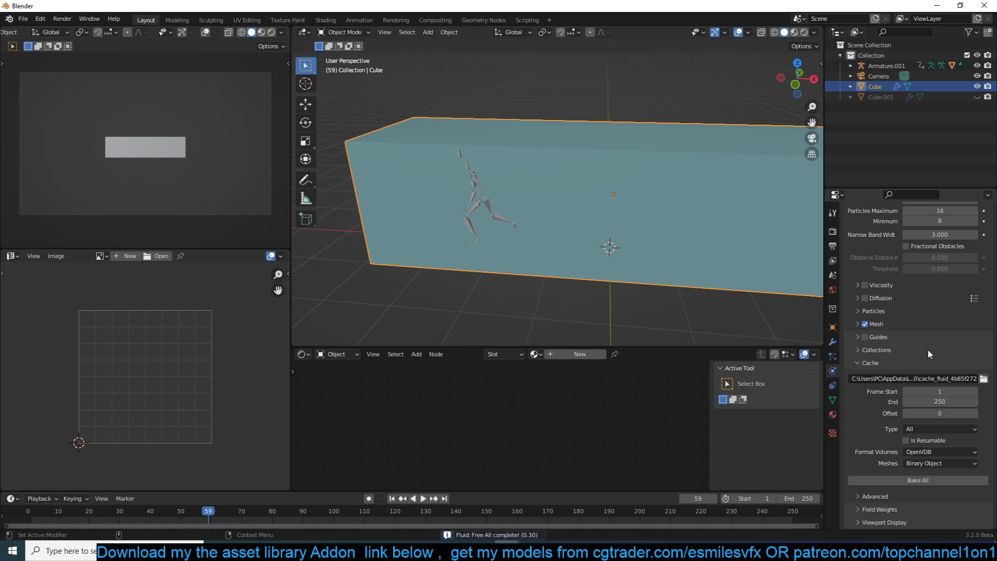
{"action": "scroll", "coordinate": [927, 347], "scroll_direction": "up", "scroll_amount": 15}
{"action": "left_click", "coordinate": [946, 328]}
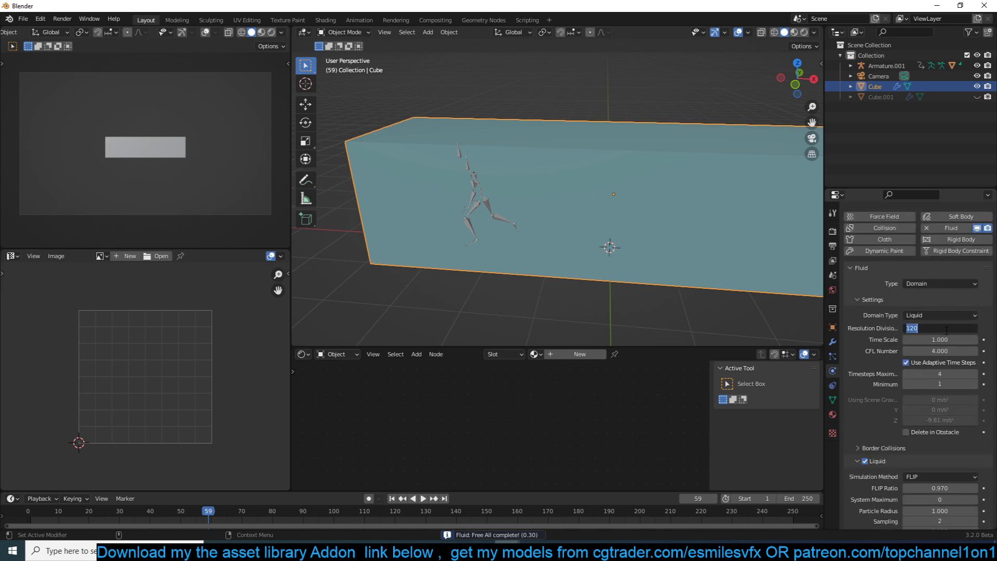
{"action": "type", "text": "0"}
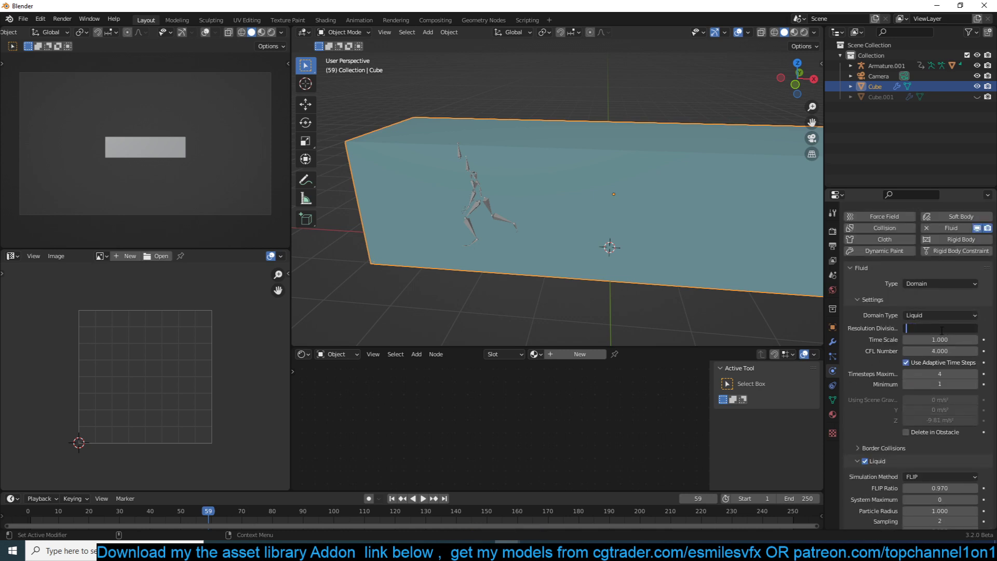
{"action": "key", "text": "Return"}
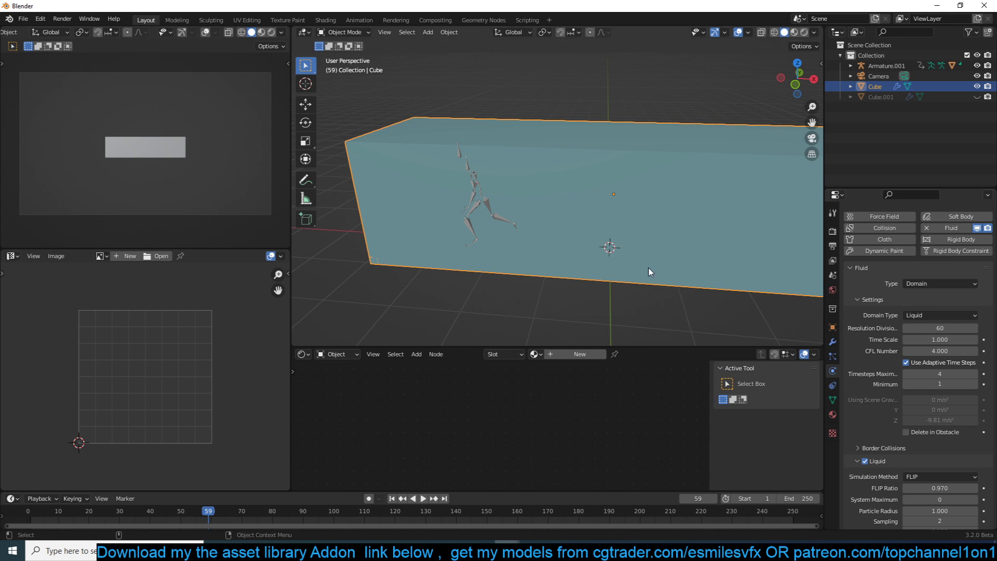
Reselect the domain Cube and change its cache type from All to Replay.
{"action": "left_click", "coordinate": [471, 226]}
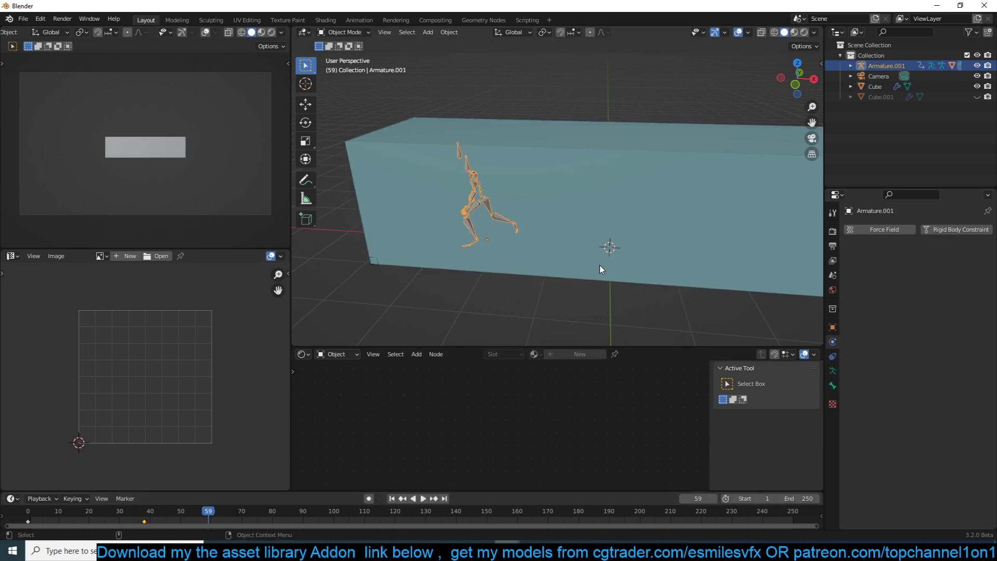
{"action": "left_click", "coordinate": [675, 224]}
{"action": "scroll", "coordinate": [920, 433], "scroll_direction": "down", "scroll_amount": 12}
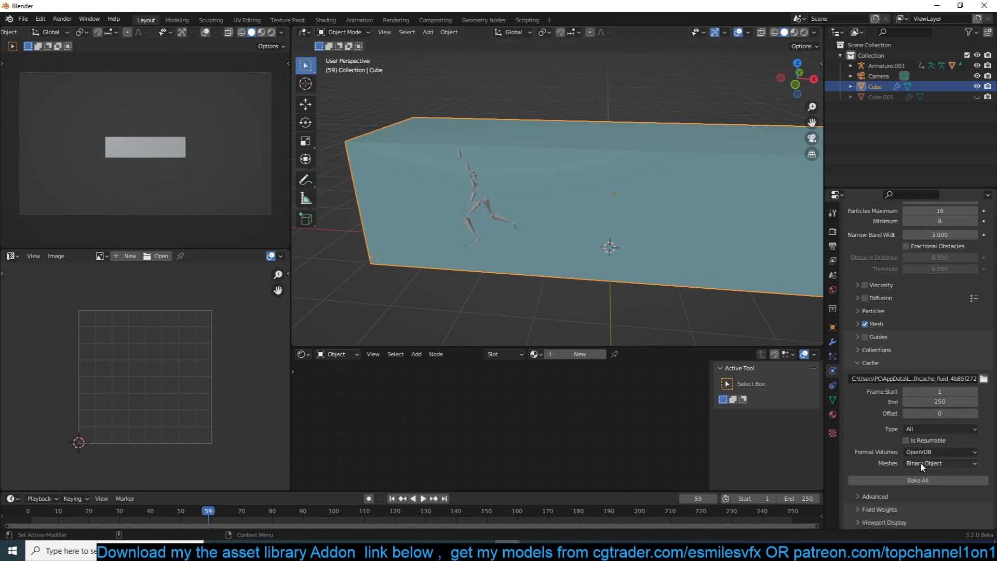
{"action": "left_click", "coordinate": [931, 451]}
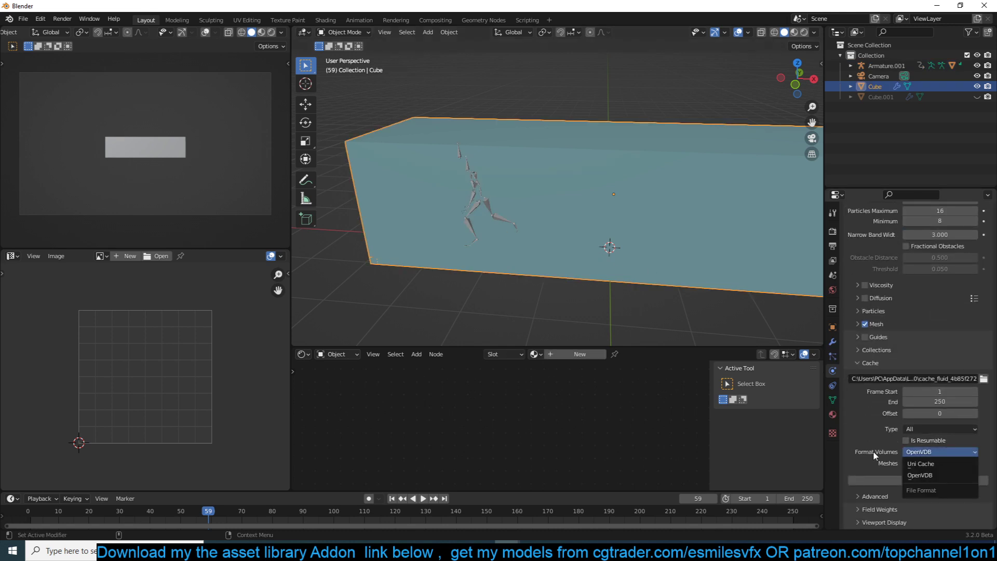
{"action": "left_click", "coordinate": [945, 428]}
{"action": "left_click", "coordinate": [928, 443]}
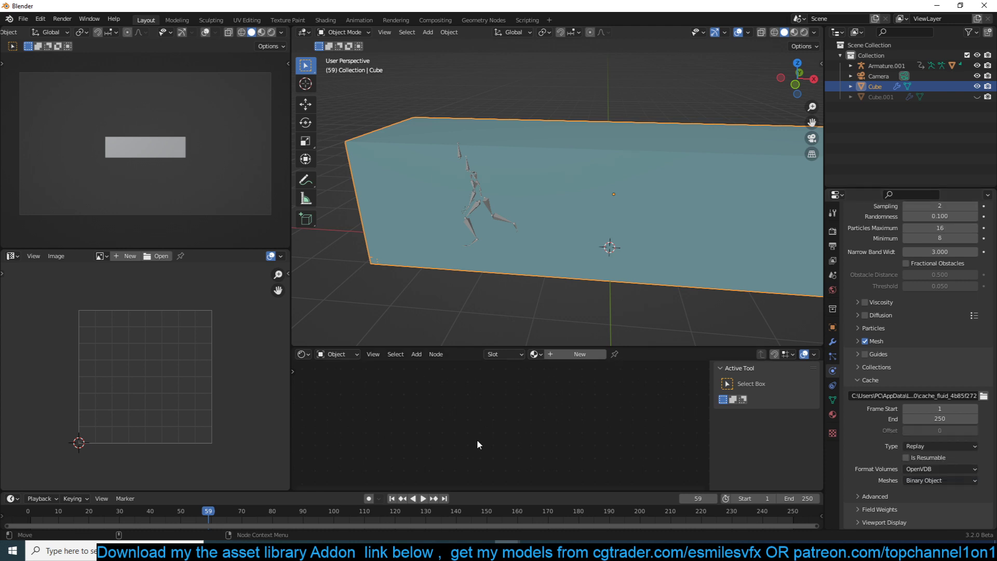
Preview the simulation briefly and turn off the liquid Mesh option.
{"action": "left_click", "coordinate": [797, 518]}
{"action": "key", "text": "space"}
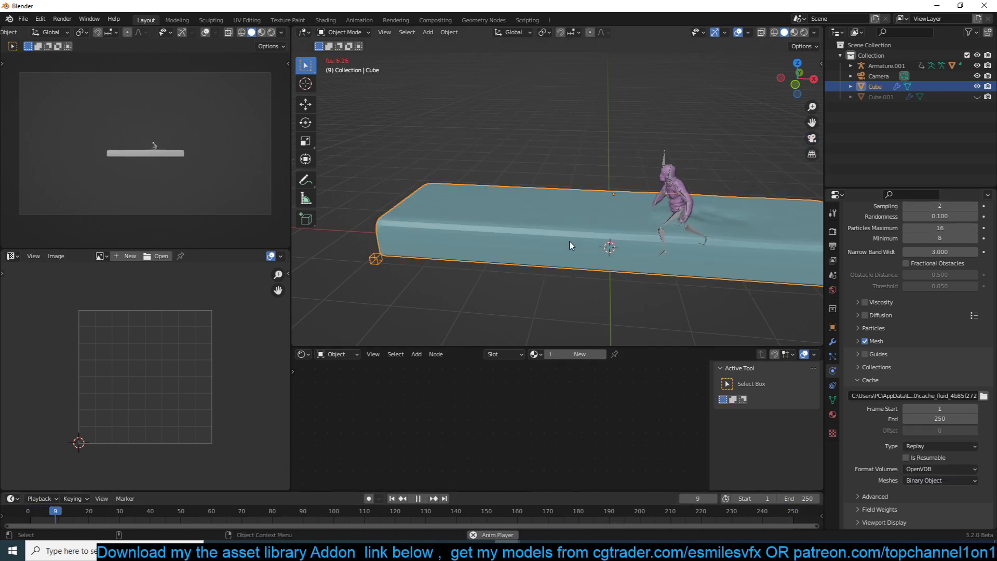
{"action": "key", "text": "space"}
{"action": "scroll", "coordinate": [903, 340], "scroll_direction": "up", "scroll_amount": 3}
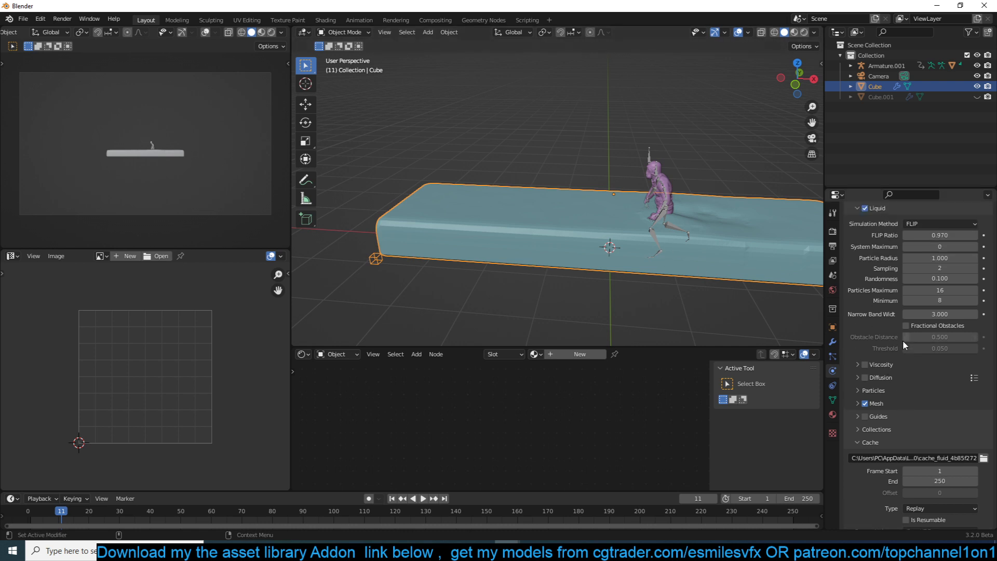
{"action": "left_click", "coordinate": [867, 403]}
{"action": "scroll", "coordinate": [558, 311], "scroll_direction": "down", "scroll_amount": 5}
Switch the viewport to Wireframe shading.
{"action": "middle_click_drag", "start_coordinate": [557, 312], "coordinate": [603, 329]}
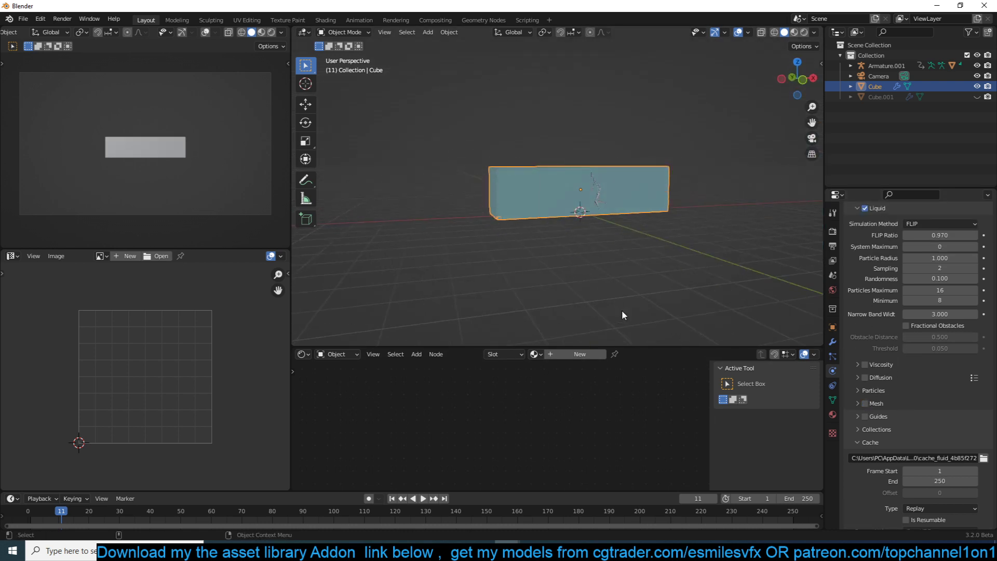
{"action": "left_click", "coordinate": [367, 323]}
{"action": "key", "text": "z"}
{"action": "left_click", "coordinate": [426, 246]}
{"action": "left_click", "coordinate": [516, 214]}
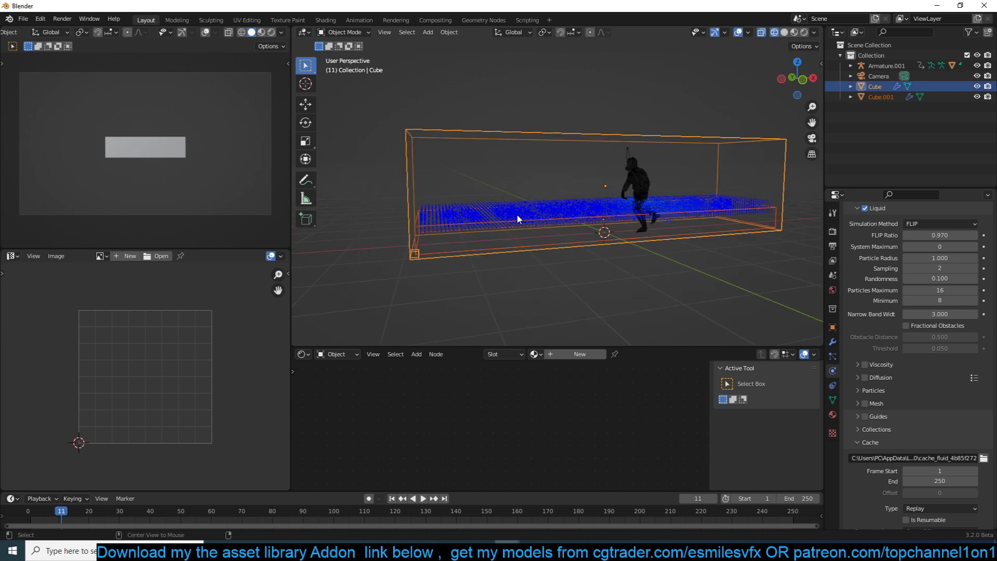
In front view, scale the flow object Cube.001 taller along Z.
{"action": "middle_click_drag", "start_coordinate": [530, 220], "coordinate": [540, 213]}
{"action": "left_click", "coordinate": [540, 213]}
{"action": "key", "text": "KP_1"}
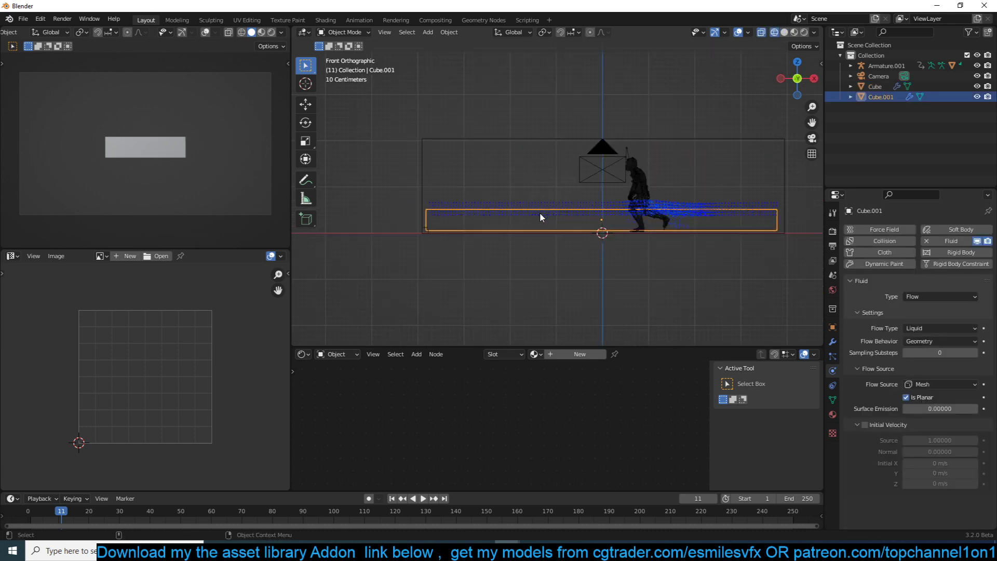
{"action": "key", "text": "s"}
{"action": "key", "text": "z"}
{"action": "left_click", "coordinate": [655, 133]}
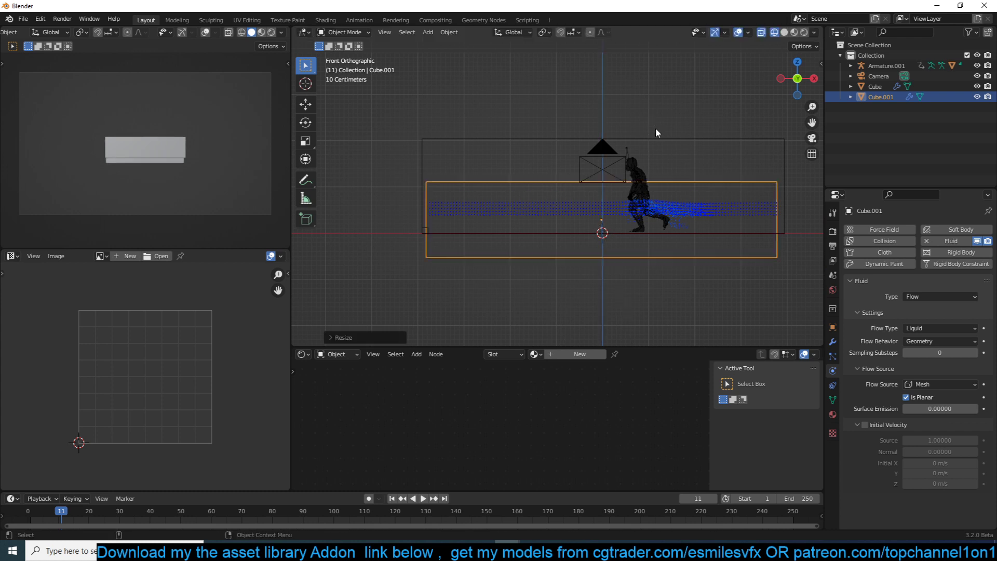
Raise Cube.001 along Z, readjust its height, and return to frame 0.
{"action": "key", "text": "g"}
{"action": "key", "text": "z"}
{"action": "left_click", "coordinate": [682, 171]}
{"action": "key", "text": "s"}
{"action": "key", "text": "z"}
{"action": "key", "text": "Return"}
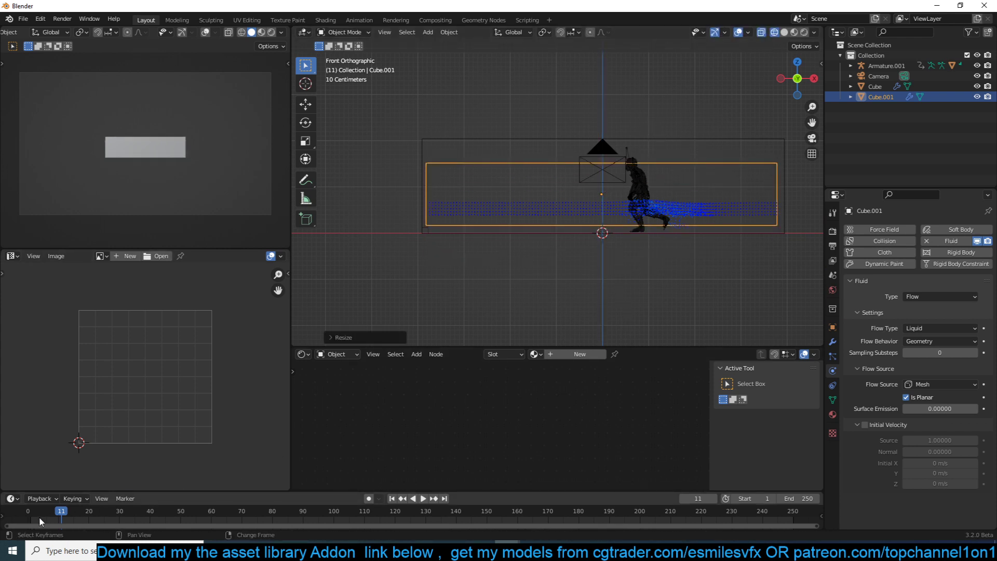
{"action": "left_click", "coordinate": [33, 515]}
{"action": "left_click", "coordinate": [23, 519]}
Raise the domain resolution divisions to 62 and play the simulation.
{"action": "left_click", "coordinate": [715, 133]}
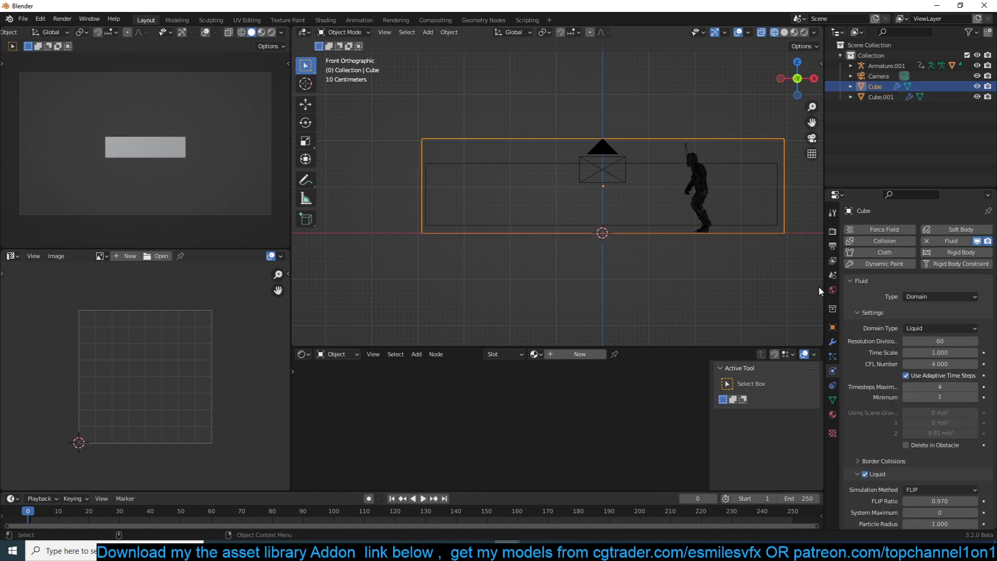
{"action": "left_click", "coordinate": [973, 341]}
{"action": "left_click", "coordinate": [973, 341]}
{"action": "key", "text": "space"}
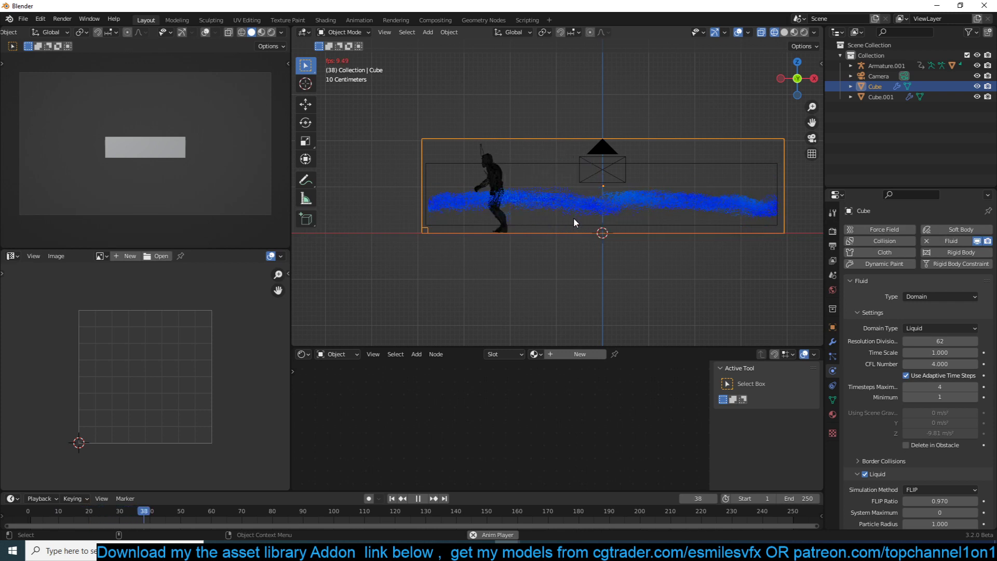
{"action": "middle_click_drag", "start_coordinate": [573, 217], "coordinate": [565, 220]}
Enable Spray, Foam and Bubbles particles with Combined Export set to Spray + Foam + Bubbles.
{"action": "scroll", "coordinate": [911, 466], "scroll_direction": "down", "scroll_amount": 4}
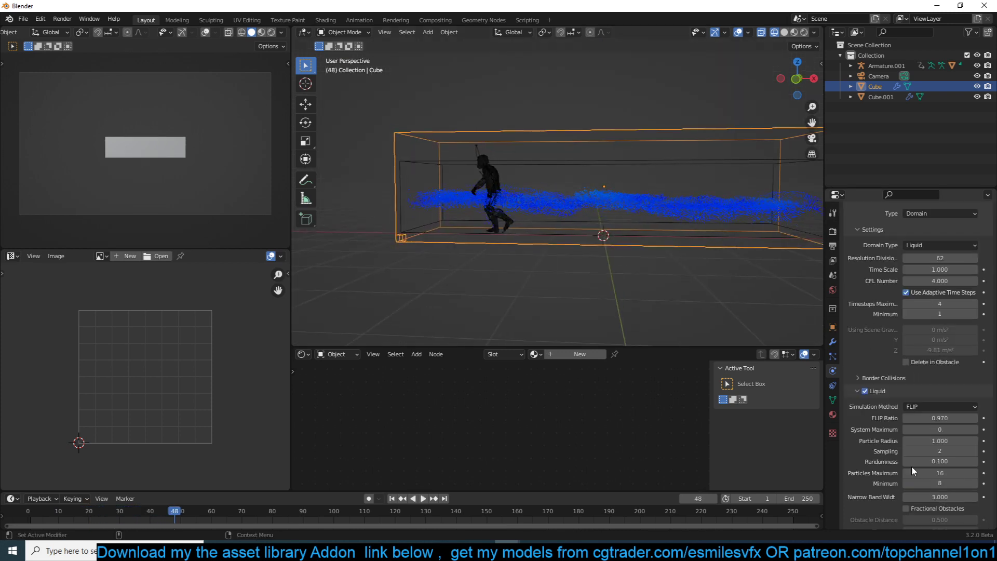
{"action": "scroll", "coordinate": [911, 466], "scroll_direction": "down", "scroll_amount": 10}
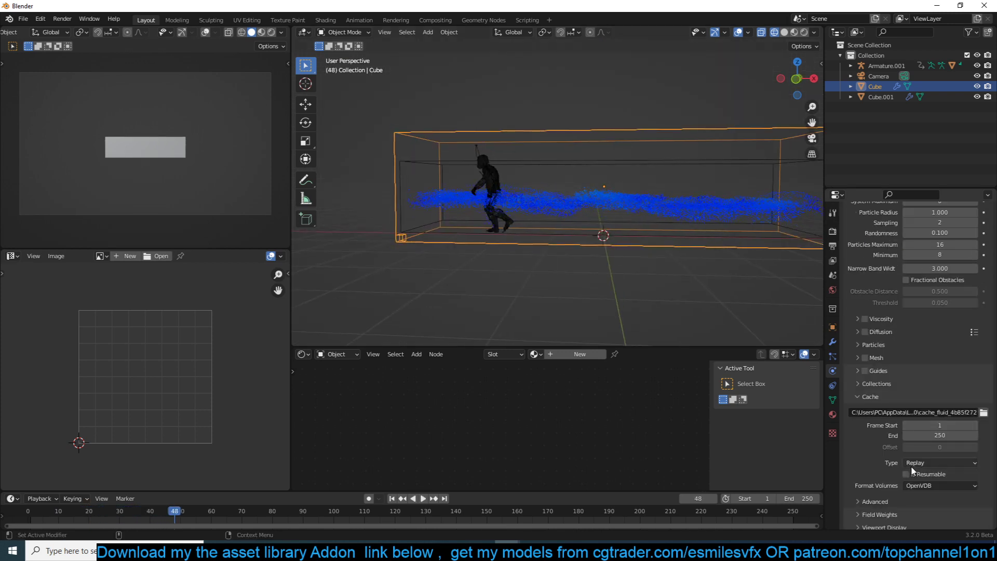
{"action": "left_click", "coordinate": [878, 339]}
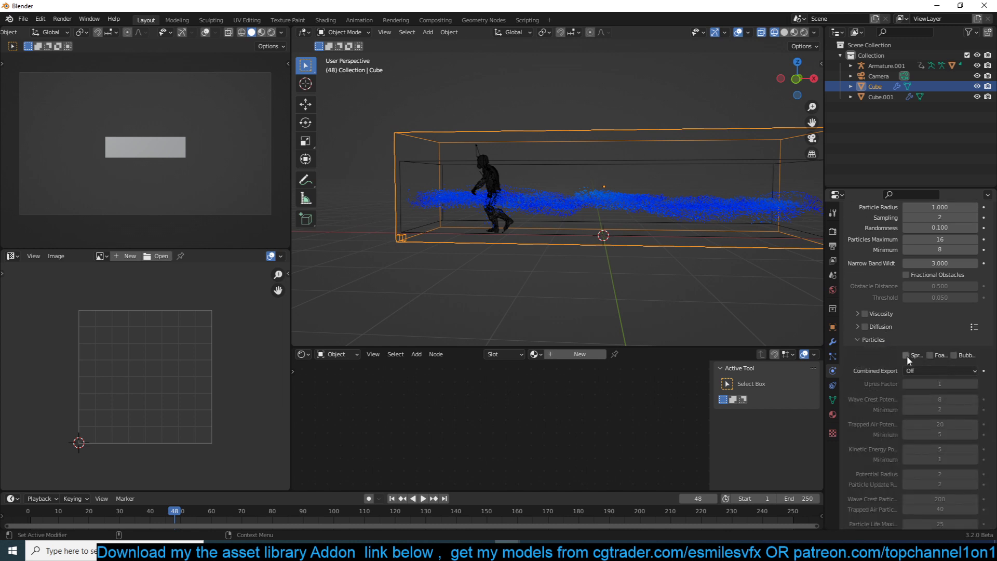
{"action": "left_click", "coordinate": [906, 355]}
{"action": "left_click", "coordinate": [929, 356]}
{"action": "left_click", "coordinate": [953, 355]}
{"action": "left_click", "coordinate": [929, 371]}
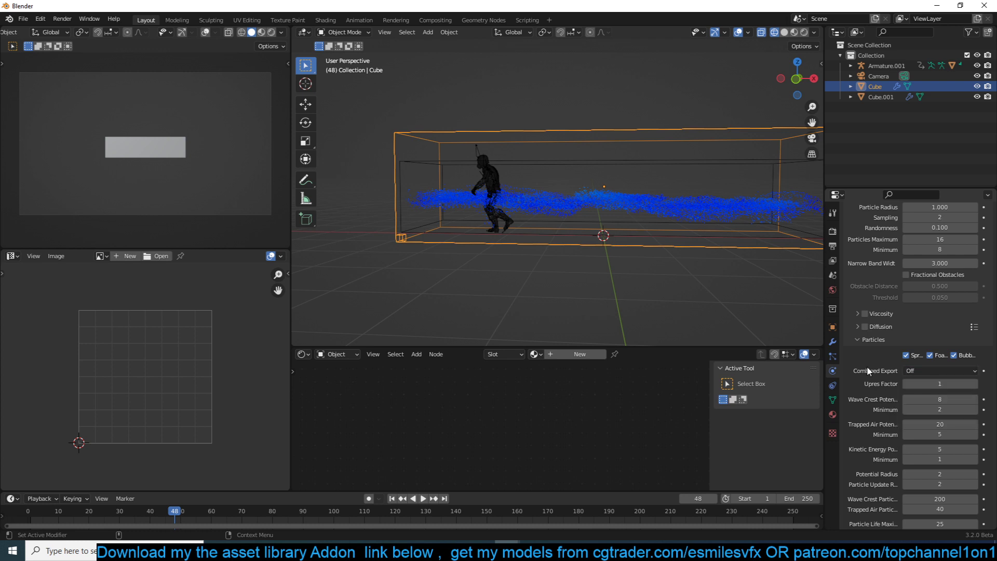
{"action": "left_click", "coordinate": [929, 370]}
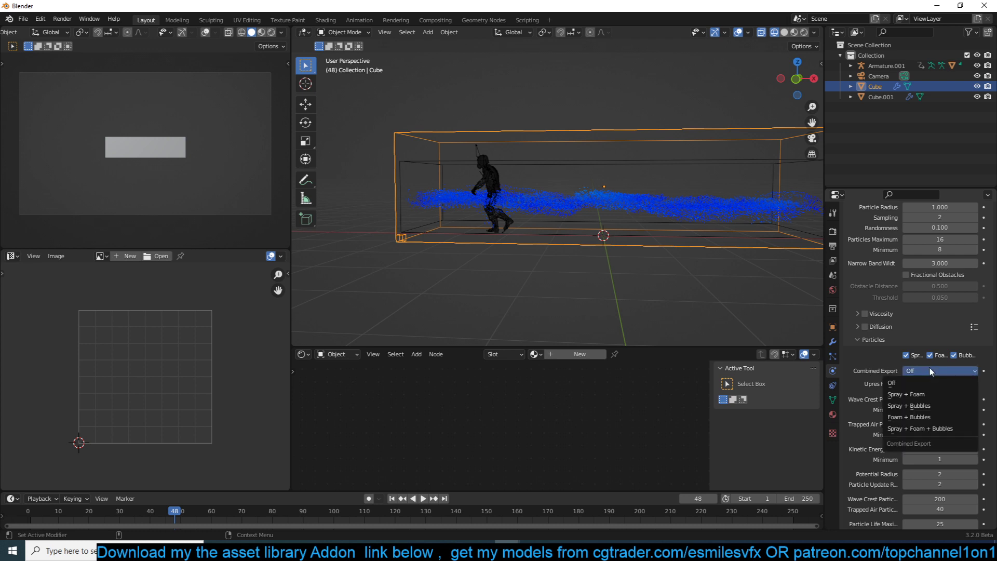
{"action": "left_click", "coordinate": [936, 428]}
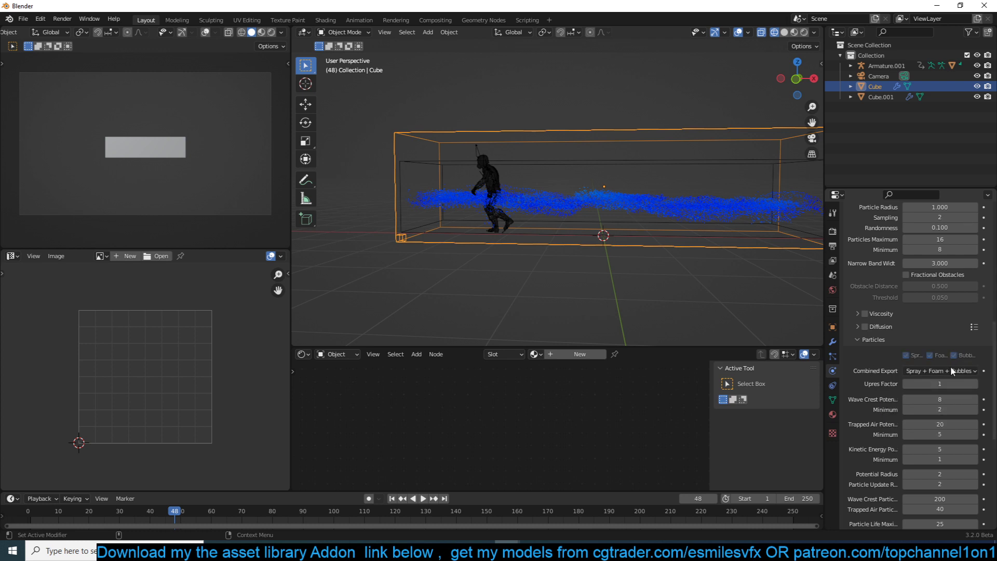
Briefly test-play the simulation from the start frame, then raise Resolution Divisions to 64.
{"action": "left_click", "coordinate": [23, 519]}
{"action": "key", "text": "space"}
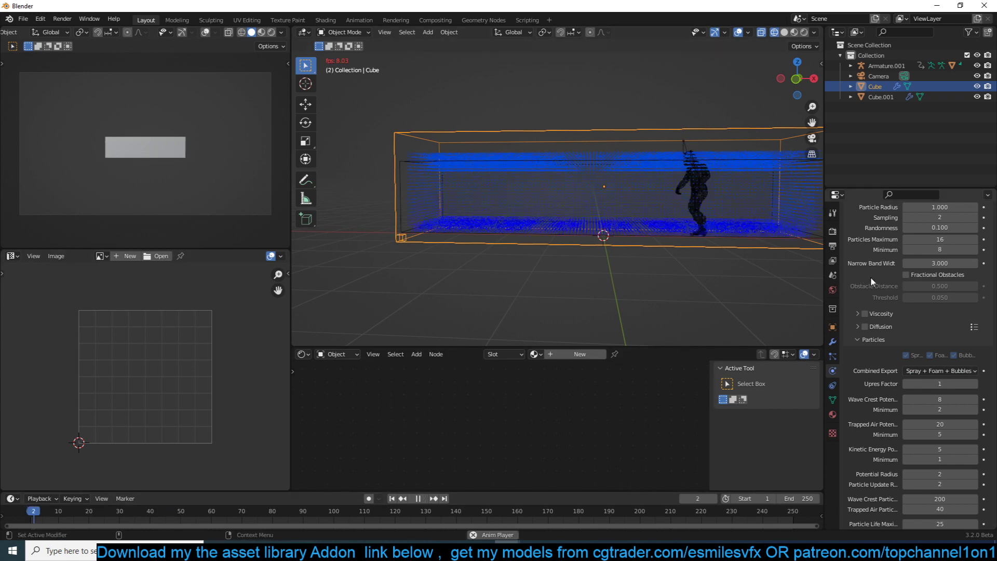
{"action": "key", "text": "Escape"}
{"action": "scroll", "coordinate": [888, 279], "scroll_direction": "up", "scroll_amount": 15}
{"action": "left_click", "coordinate": [975, 336]}
{"action": "left_click", "coordinate": [975, 336]}
Play the 64-resolution simulation in a perspective view and watch the liquid splash around the soldier.
{"action": "key", "text": "space"}
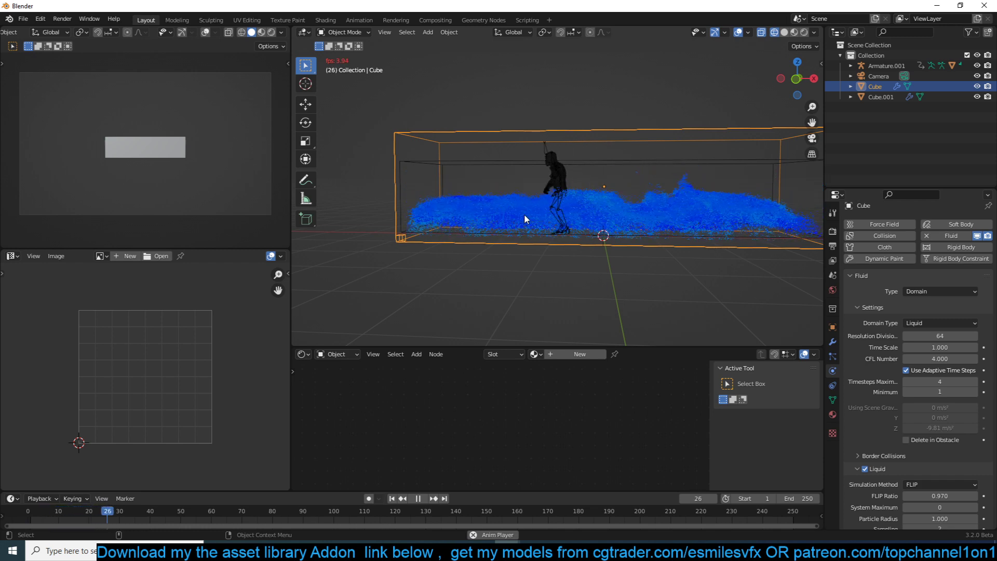
{"action": "middle_click_drag", "start_coordinate": [531, 213], "coordinate": [632, 233]}
{"action": "key", "text": "space"}
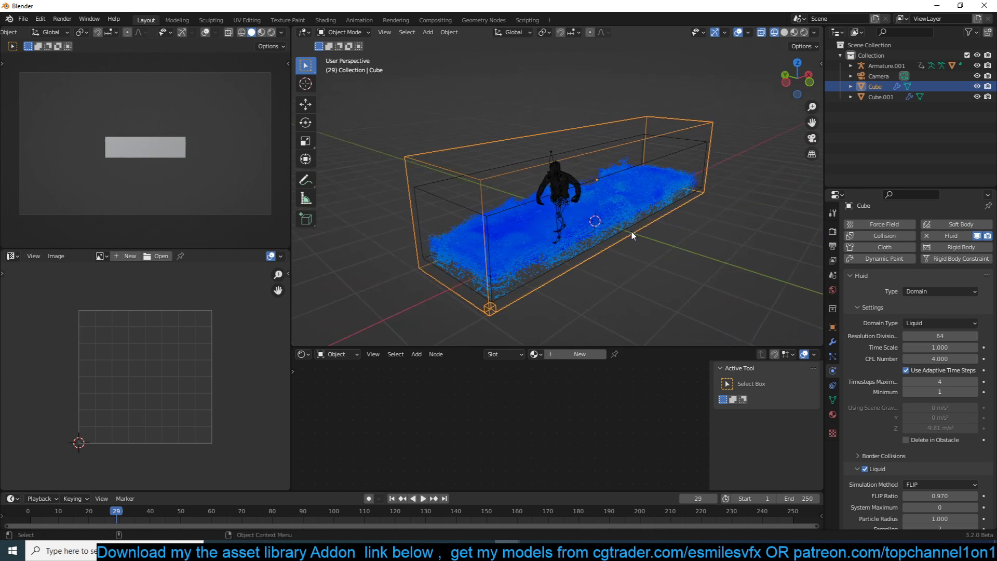